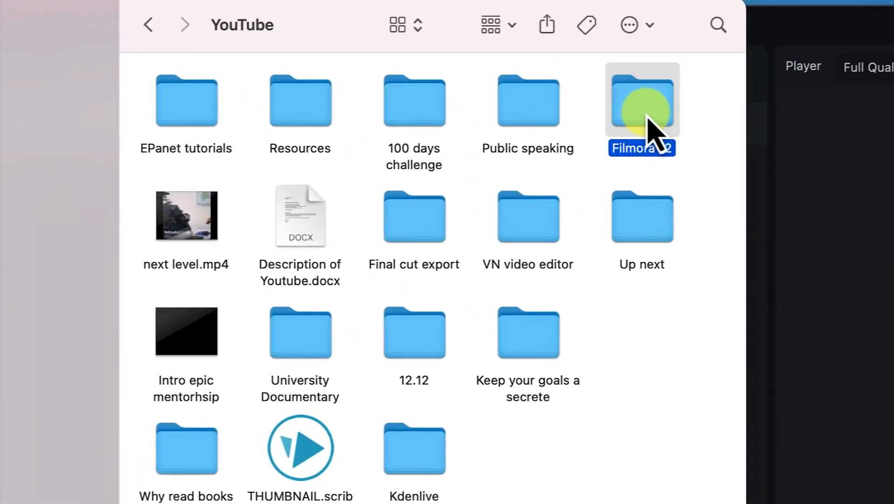
# Look through the Filmora 12 project folder, examining the B Rolls images and videos and the Music subfolder
pyautogui.doubleClick(647, 117)
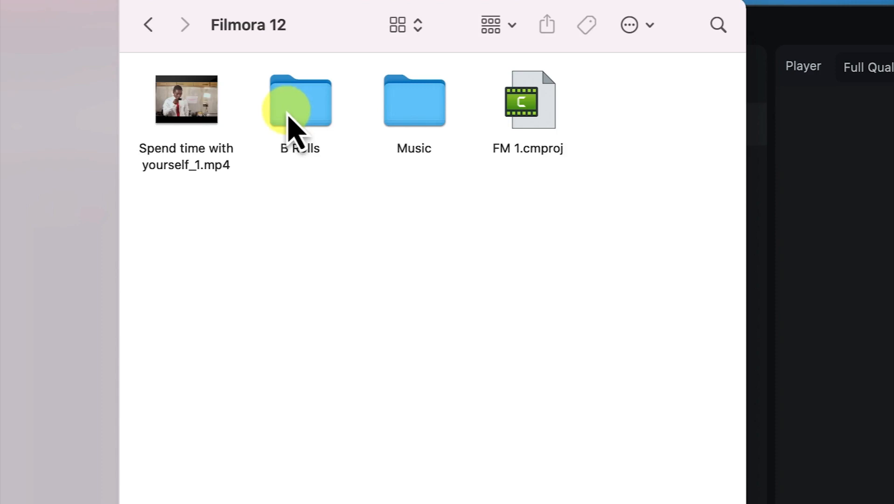
pyautogui.doubleClick(288, 116)
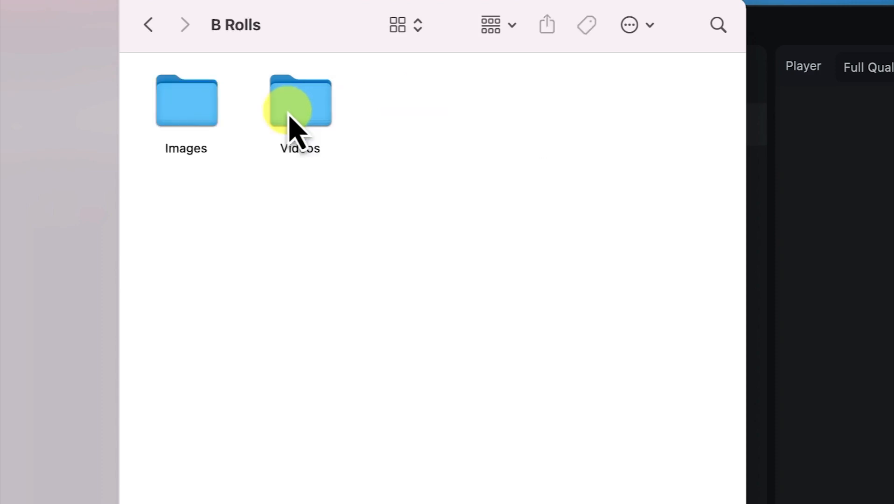
pyautogui.doubleClick(168, 104)
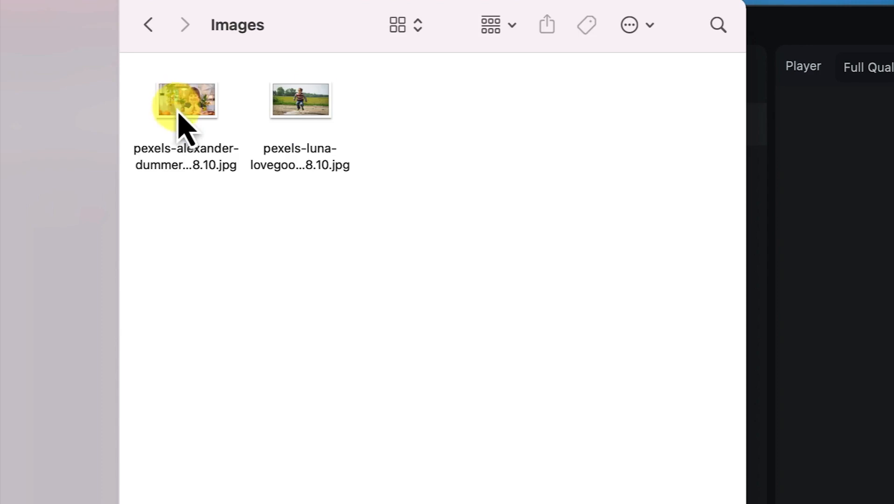
pyautogui.click(148, 24)
pyautogui.doubleClick(304, 120)
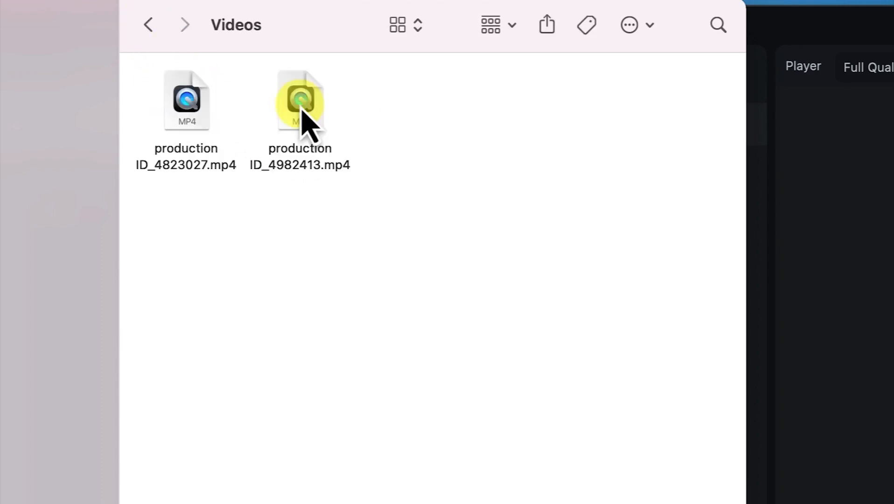
pyautogui.click(155, 36)
pyautogui.click(159, 29)
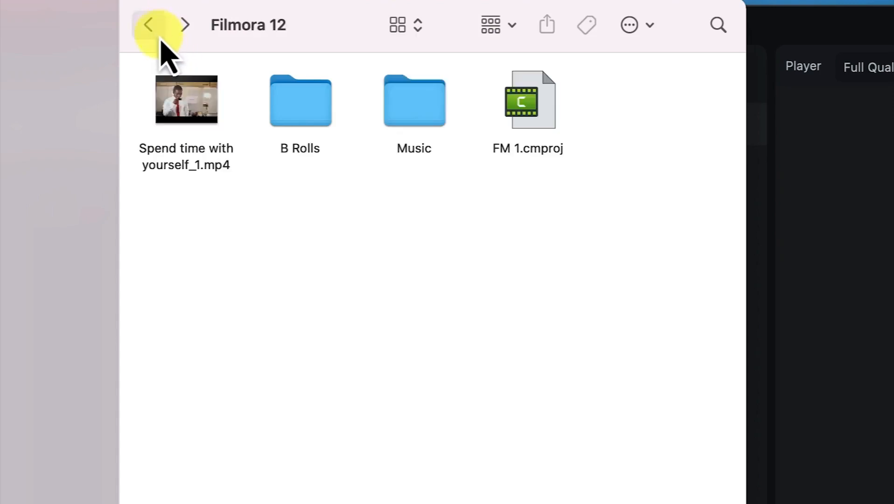
pyautogui.doubleClick(436, 115)
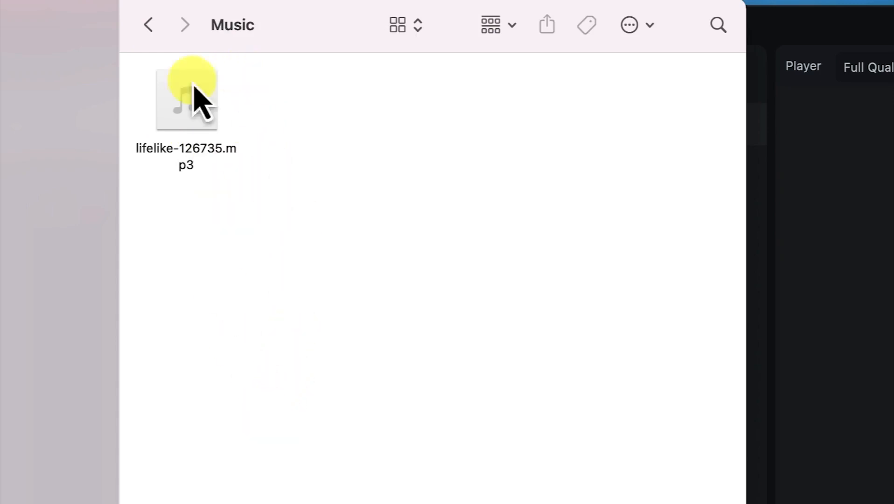
pyautogui.click(148, 24)
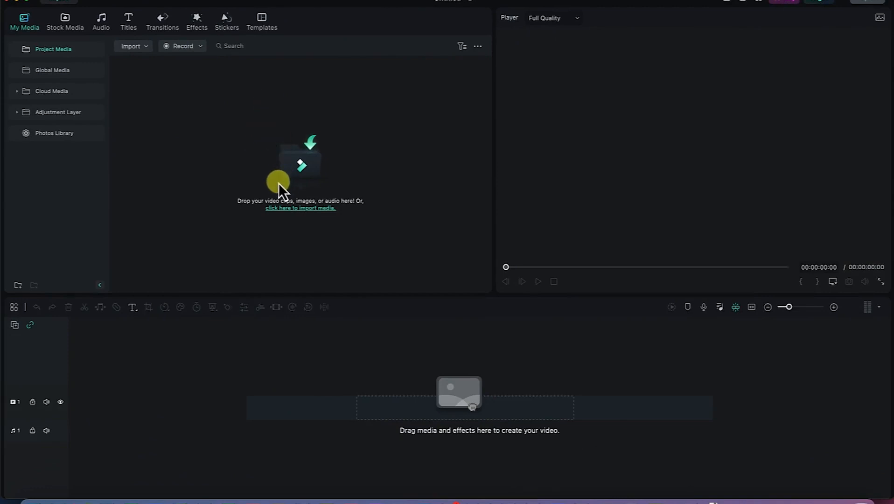
pyautogui.click(290, 208)
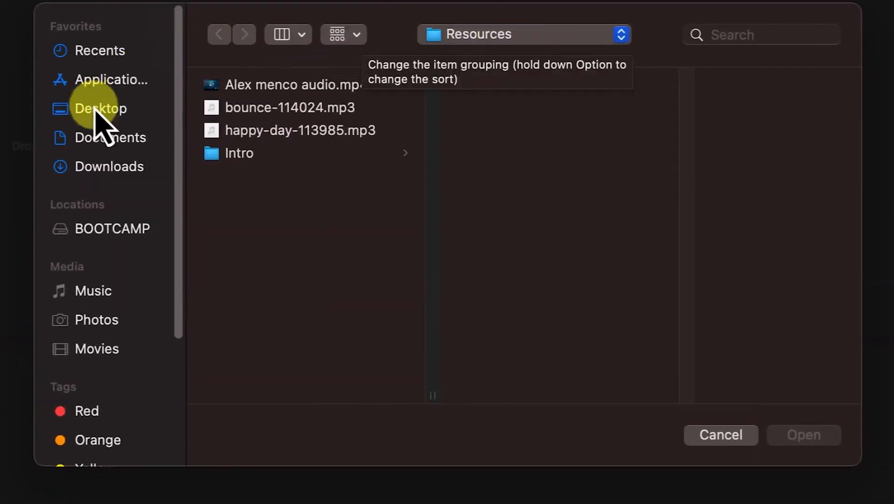
pyautogui.click(111, 143)
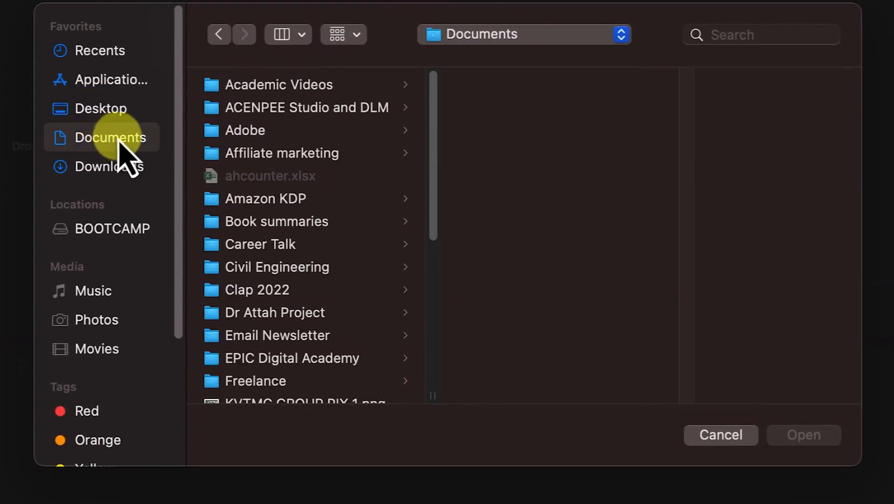
pyautogui.scroll(-10, 266, 172)
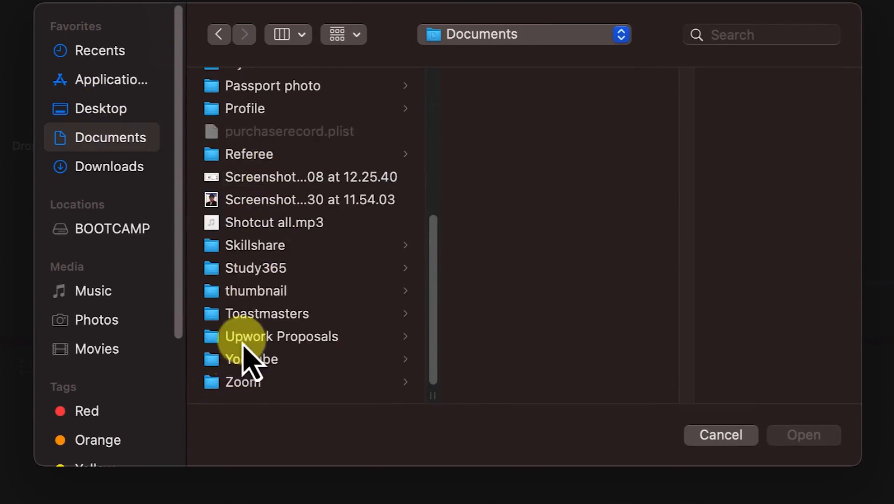
pyautogui.click(240, 379)
pyautogui.click(240, 362)
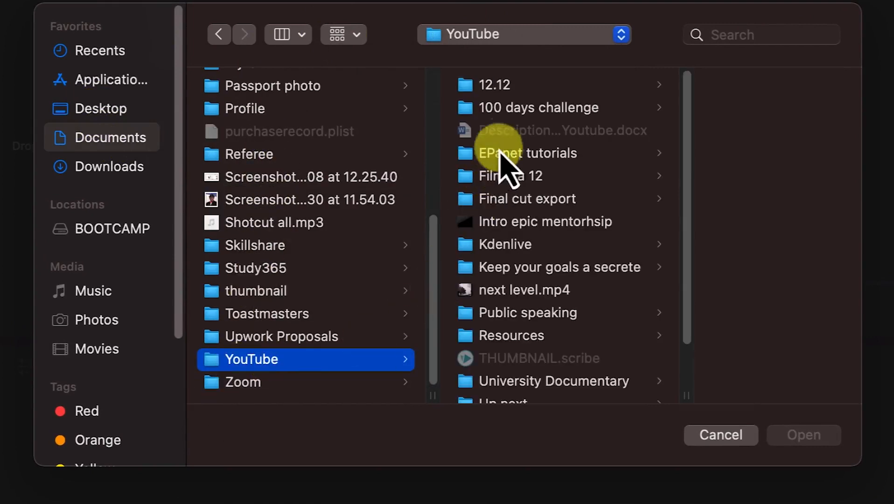
pyautogui.click(536, 179)
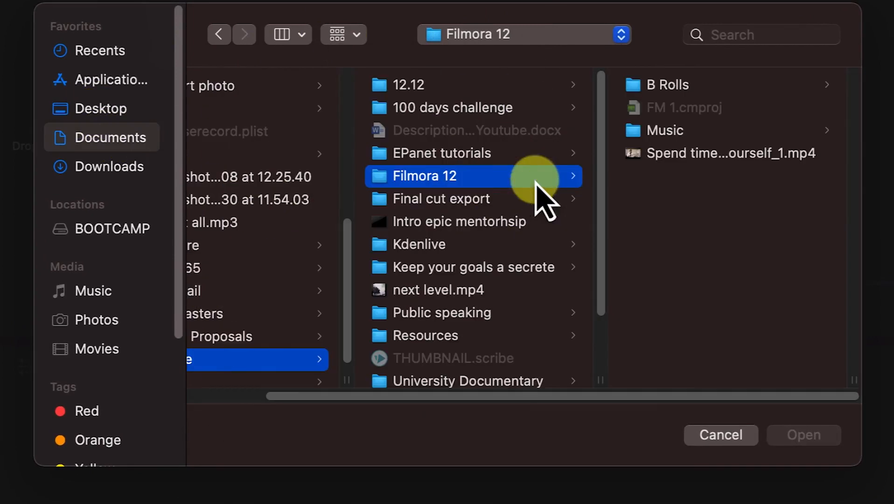
pyautogui.click(693, 269)
pyautogui.click(691, 154)
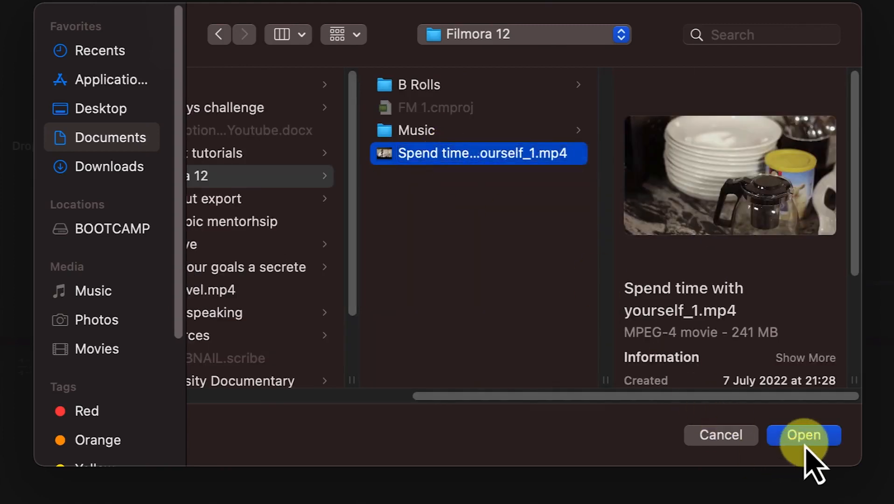
pyautogui.click(730, 436)
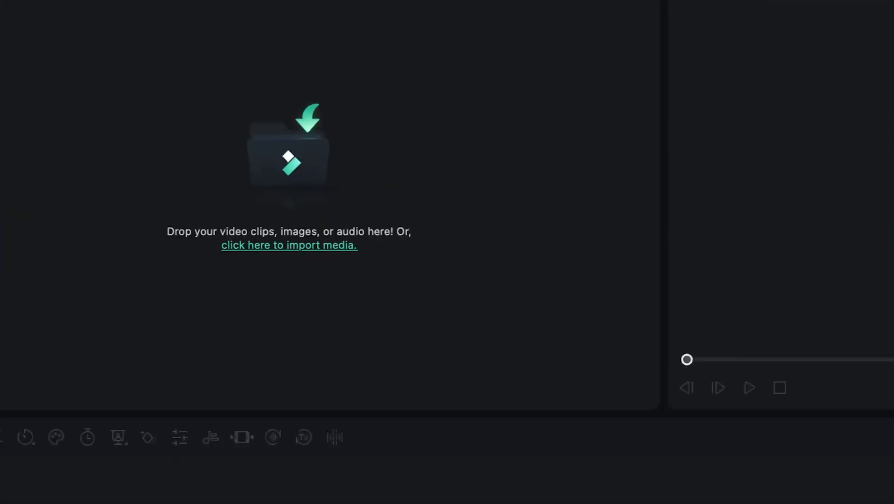
pyautogui.click(284, 107)
pyautogui.click(345, 182)
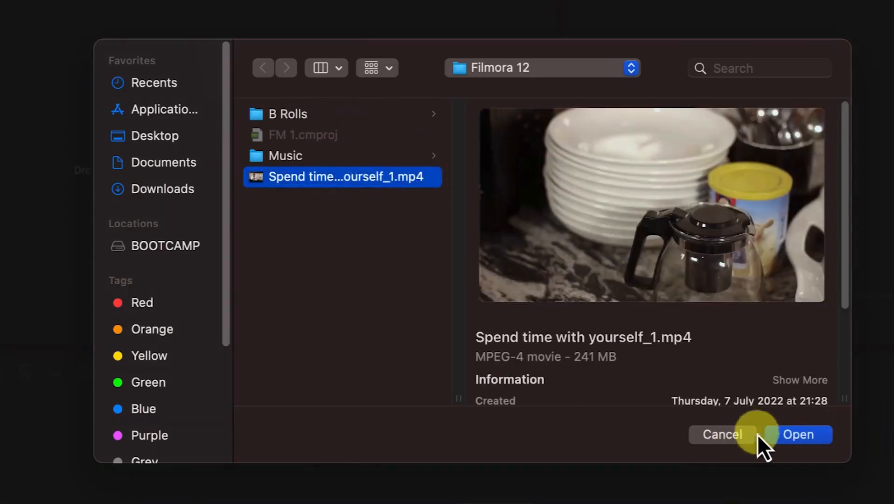
pyautogui.click(713, 434)
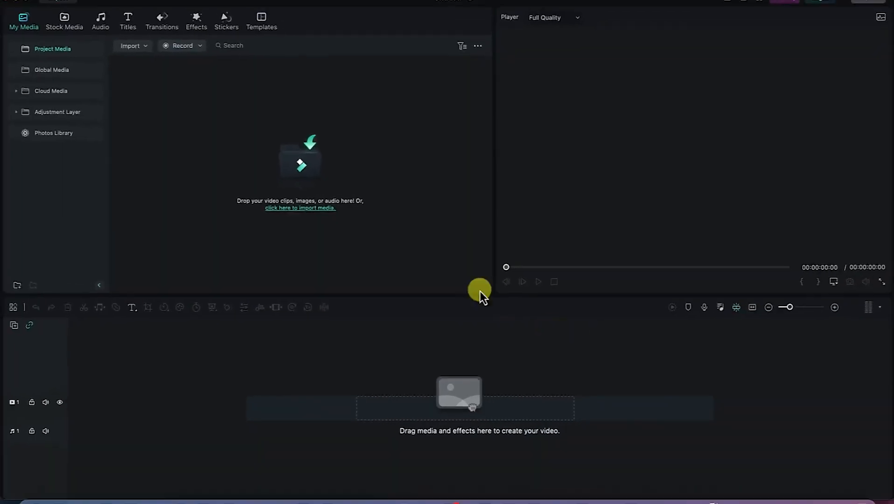
# Import the video file Spend time with yourself_1.mp4 from the Filmora 12 folder into the project media
pyautogui.click(117, 4)
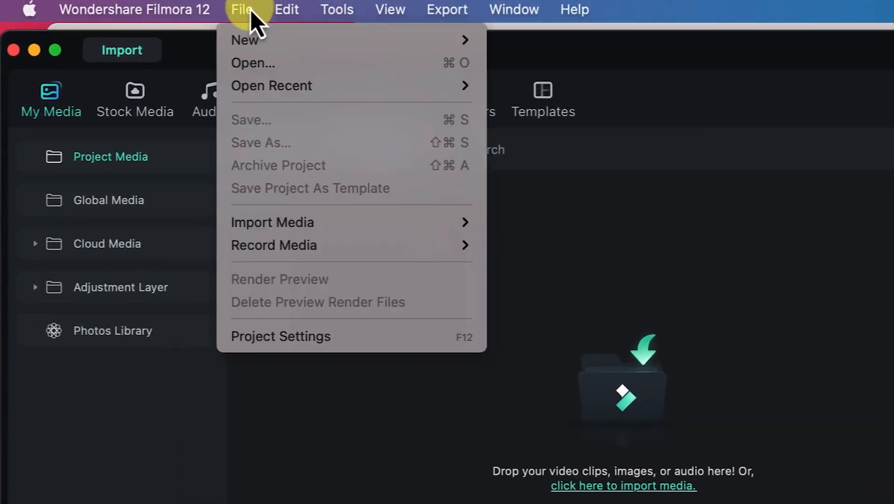
pyautogui.moveTo(274, 220)
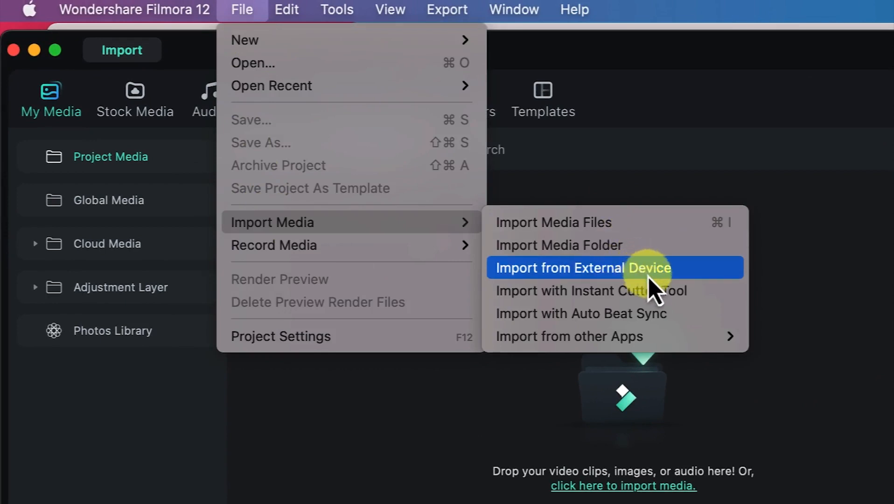
pyautogui.moveTo(667, 337)
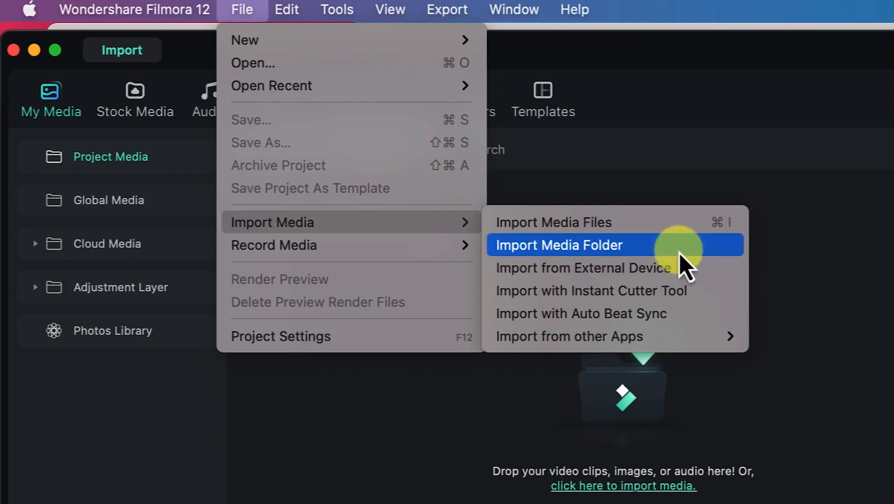
pyautogui.click(662, 229)
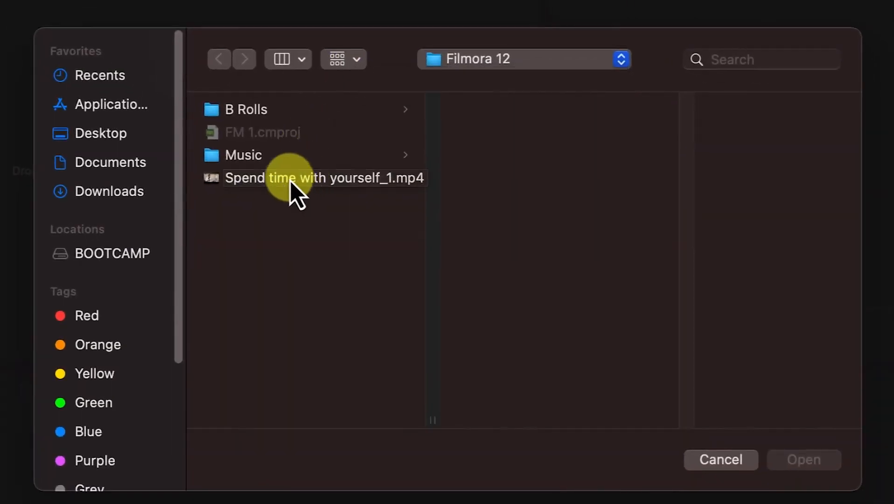
pyautogui.click(293, 183)
pyautogui.click(807, 466)
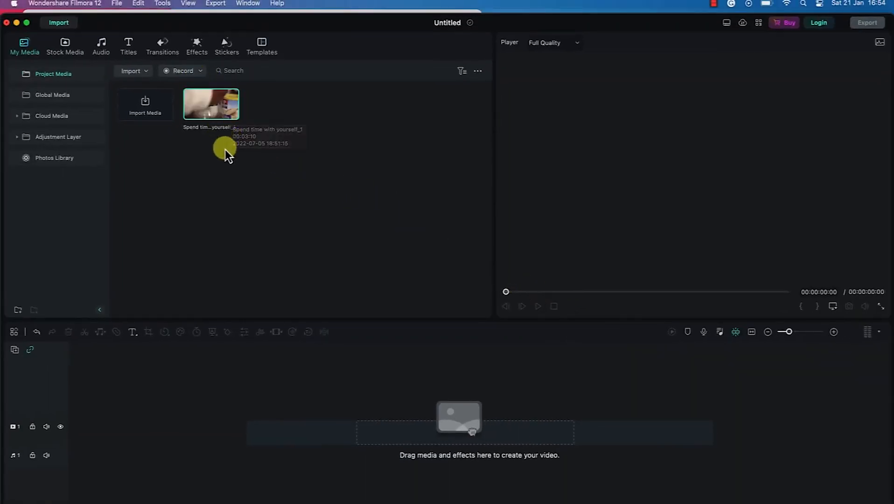
# Import the B Rolls folder from the Filmora 12 folder into the project media
pyautogui.click(47, 24)
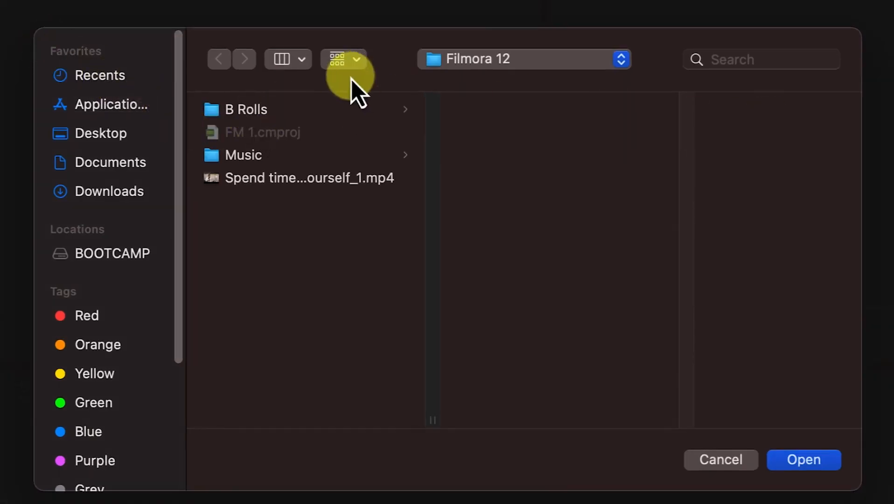
pyautogui.click(225, 112)
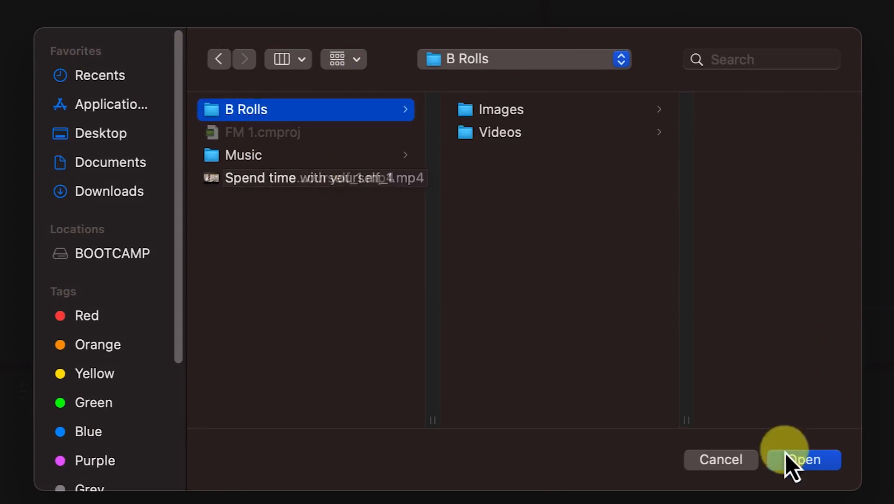
pyautogui.click(806, 462)
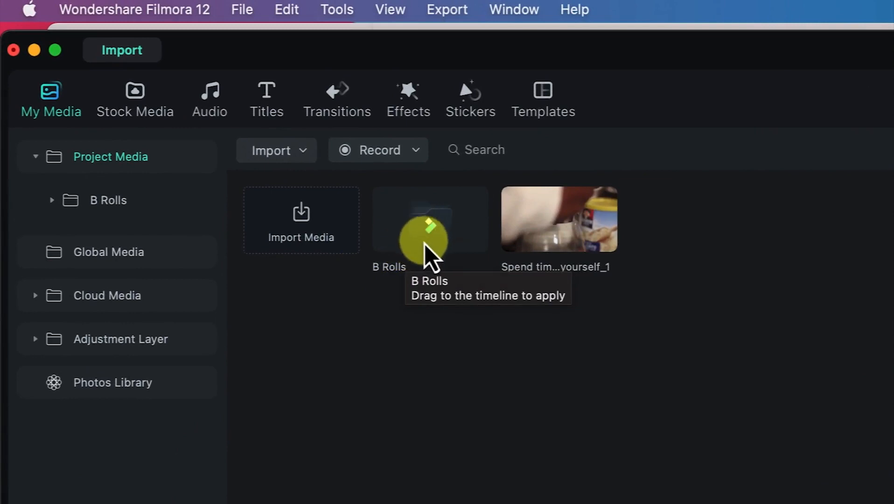
# Import the Music folder from the Filmora 12 folder into the project media
pyautogui.click(129, 60)
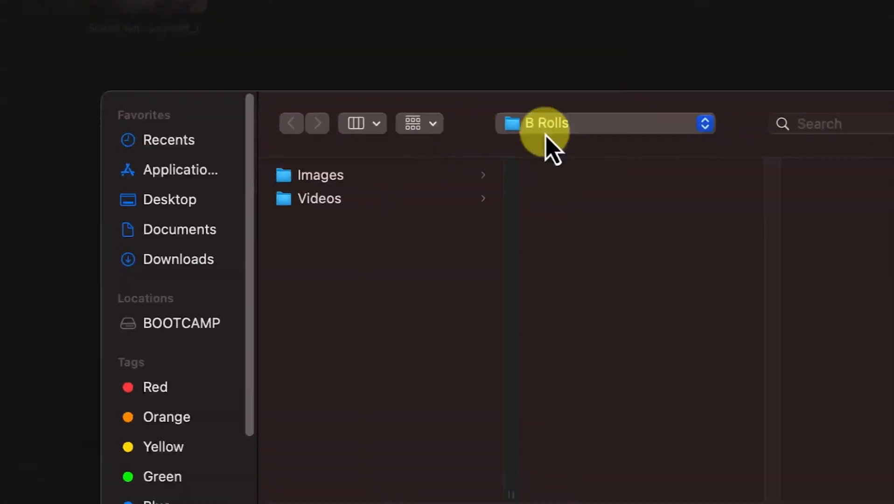
pyautogui.click(549, 142)
pyautogui.click(562, 110)
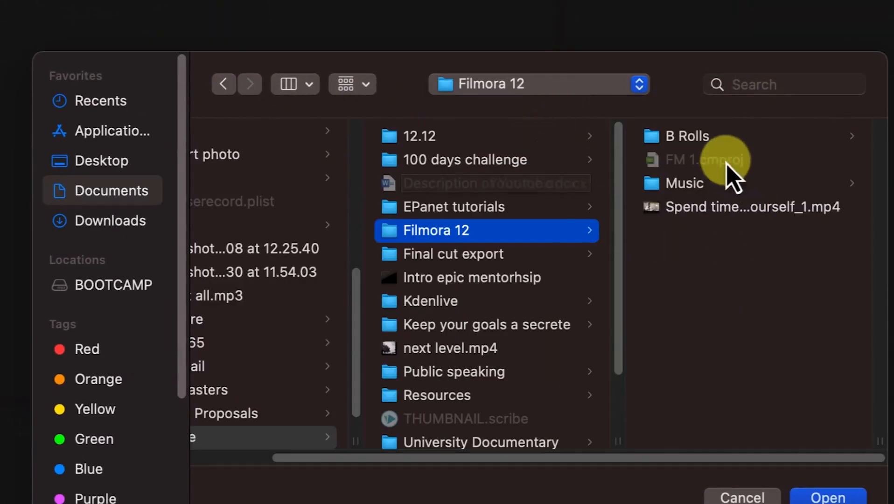
pyautogui.click(697, 187)
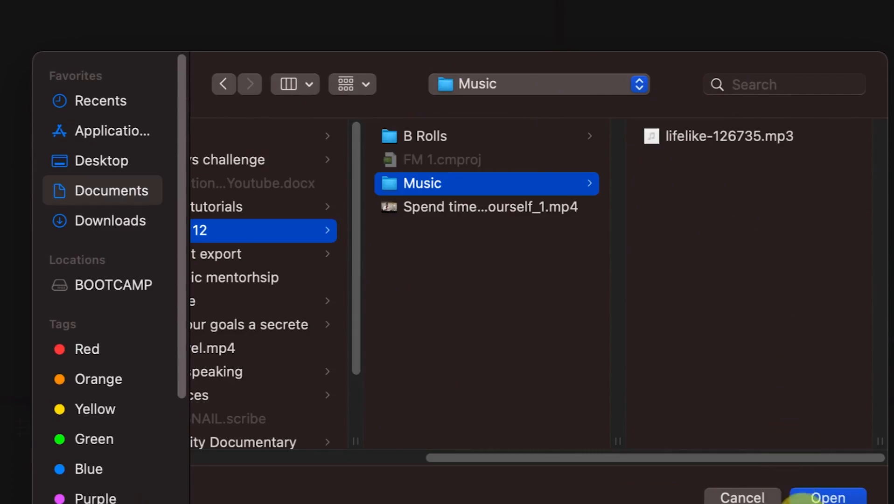
pyautogui.click(834, 496)
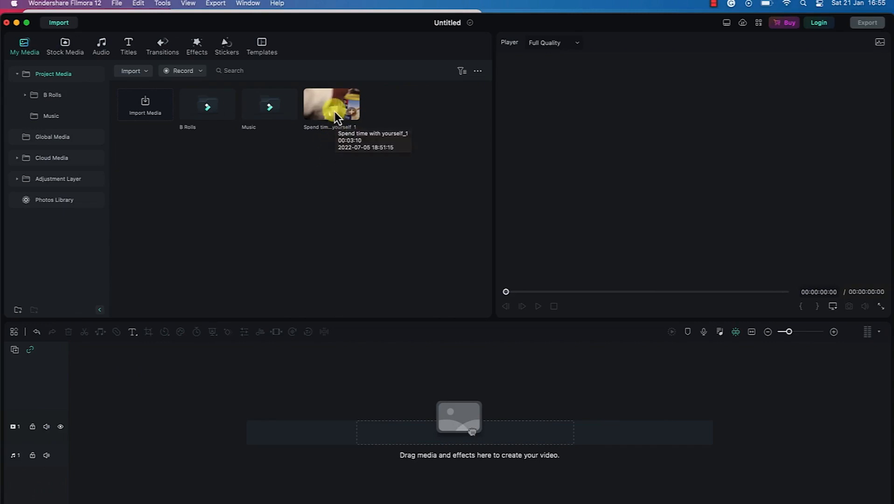
# Place the Spend time with yourself_1 clip at the start of video track 1 and match the project settings to the media
pyautogui.moveTo(333, 107); pyautogui.dragTo(74, 425)
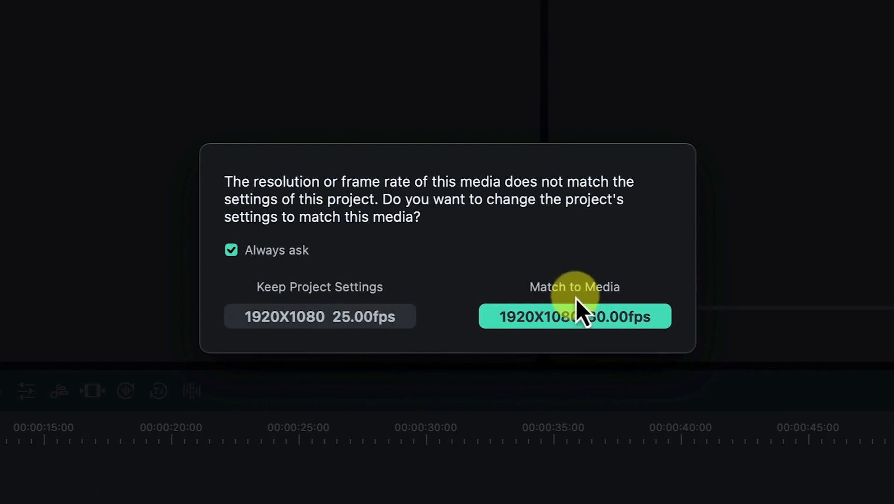
pyautogui.click(581, 319)
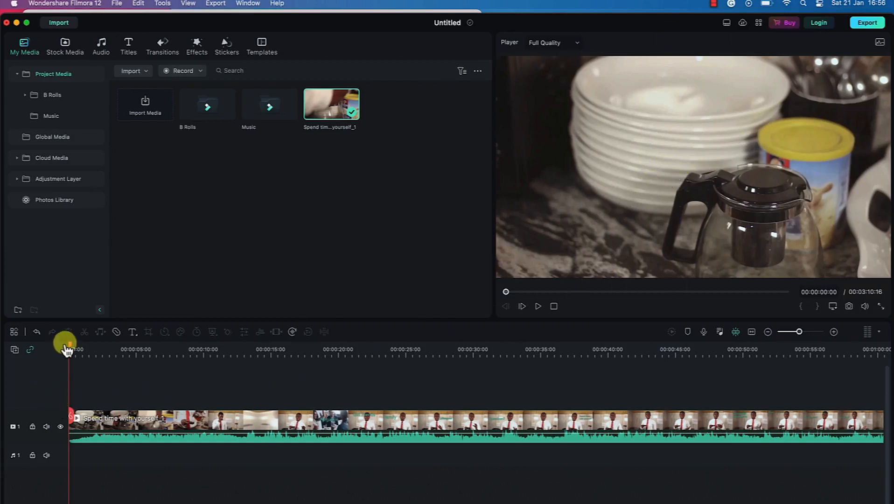
# Scrub the timeline to about 00:00:21:20 and delete the Spend time with yourself_1 clip from video track 1
pyautogui.moveTo(72, 350); pyautogui.dragTo(365, 370)
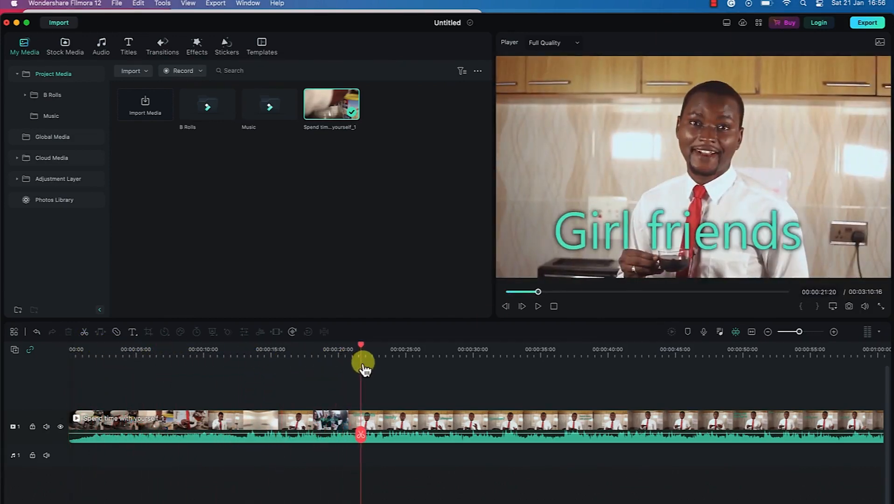
pyautogui.click(337, 432)
pyautogui.press('Delete')
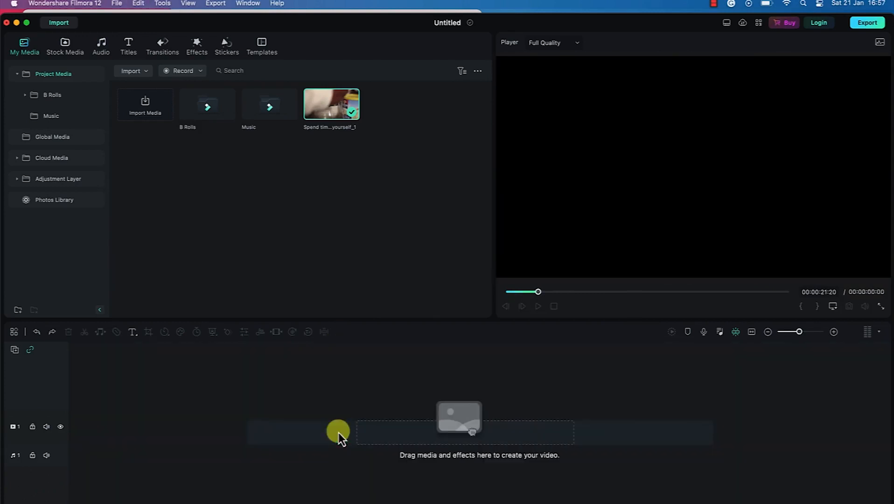
# Preview the Spend time with yourself_1 source clip in the player, pause it and scrub to about 00:00:30:08
pyautogui.click(335, 105)
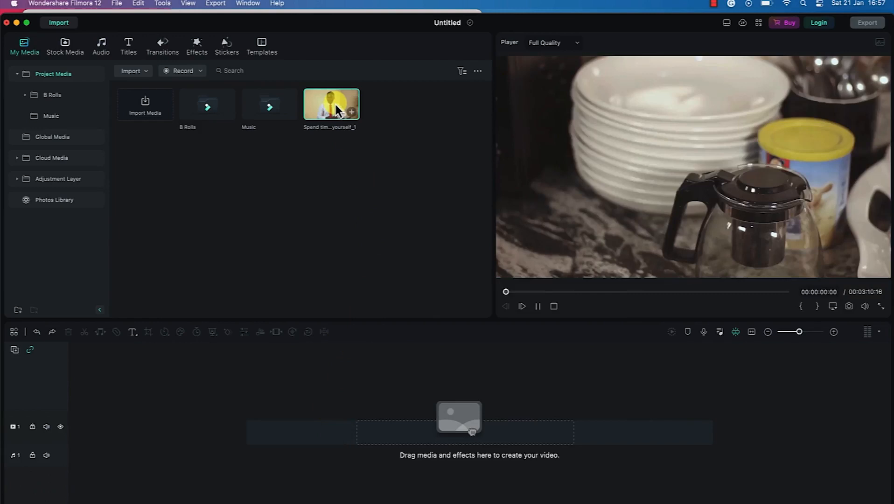
pyautogui.click(541, 306)
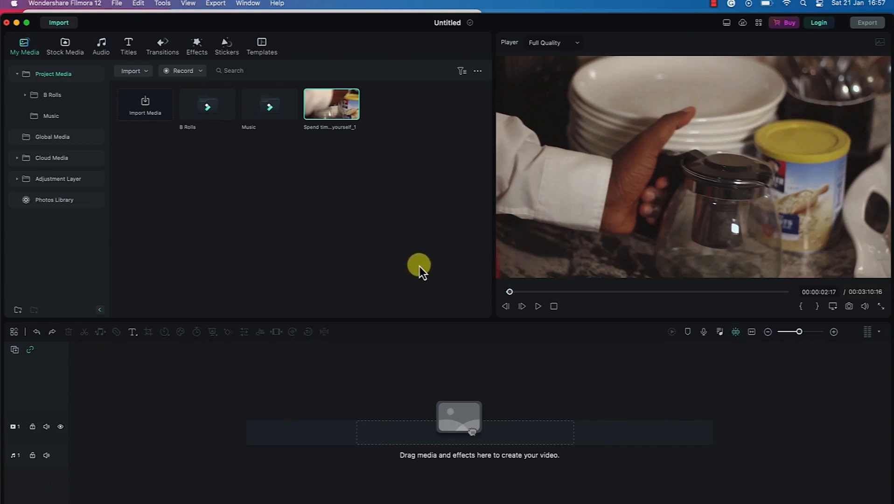
pyautogui.moveTo(509, 293); pyautogui.dragTo(551, 298)
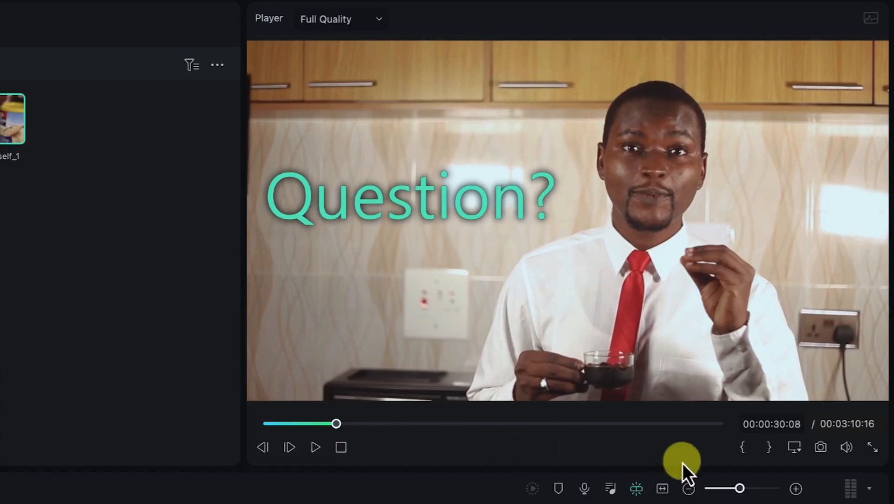
# Mark the source clip in at 00:00:30:08 and out at 00:01:46:09, and place that segment at the start of video track 1
pyautogui.click(743, 456)
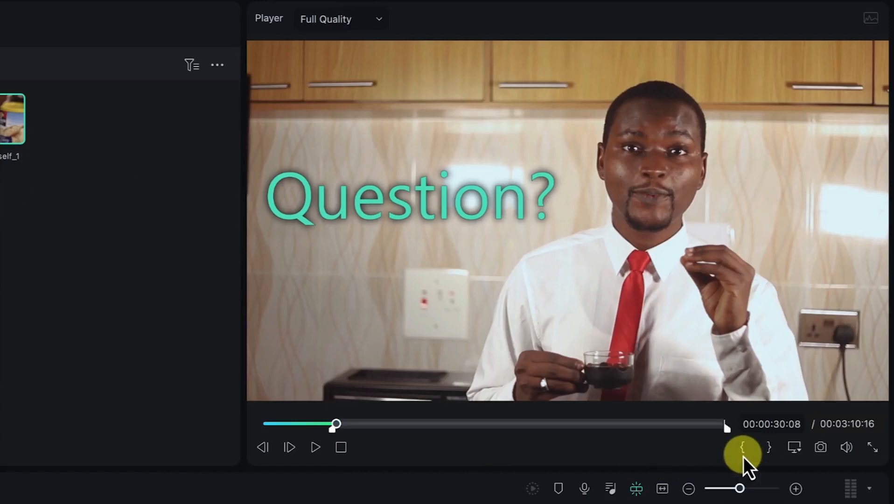
pyautogui.moveTo(340, 438); pyautogui.dragTo(520, 430)
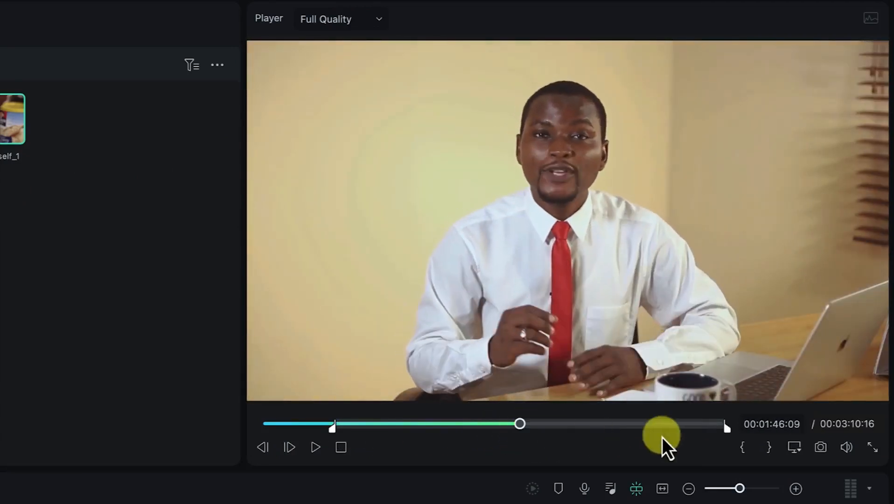
pyautogui.click(769, 448)
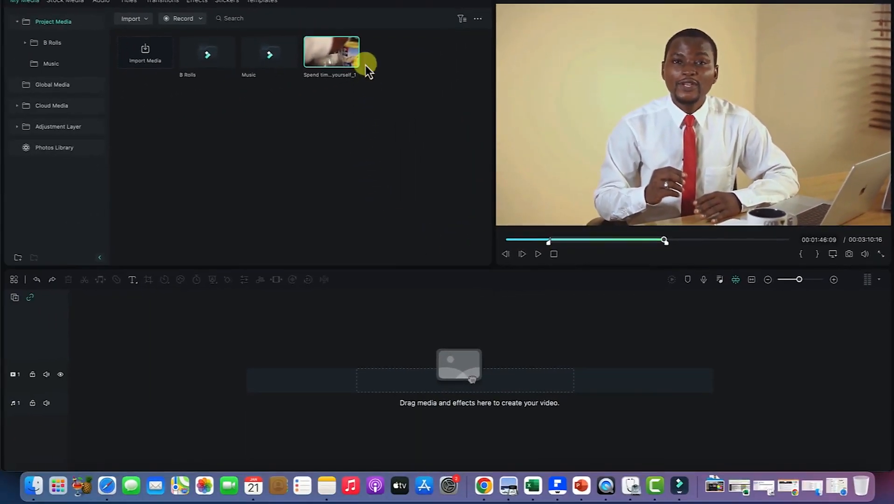
pyautogui.moveTo(274, 244); pyautogui.dragTo(79, 371)
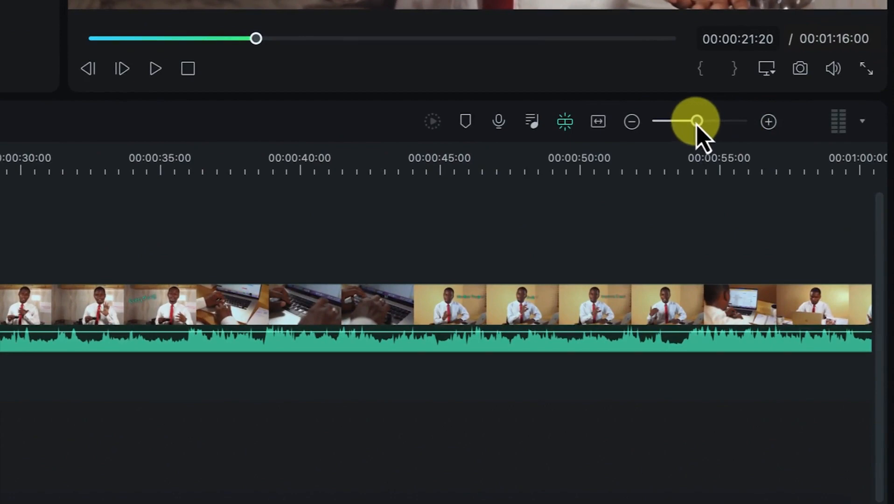
# Adjust the timeline scale and fit the whole placed clip into the visible timeline
pyautogui.moveTo(697, 122); pyautogui.dragTo(703, 124)
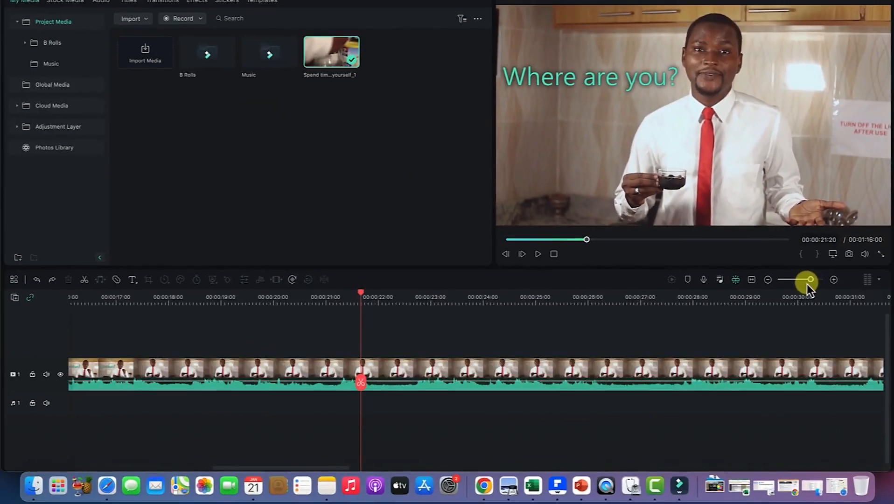
pyautogui.moveTo(800, 282); pyautogui.dragTo(798, 281)
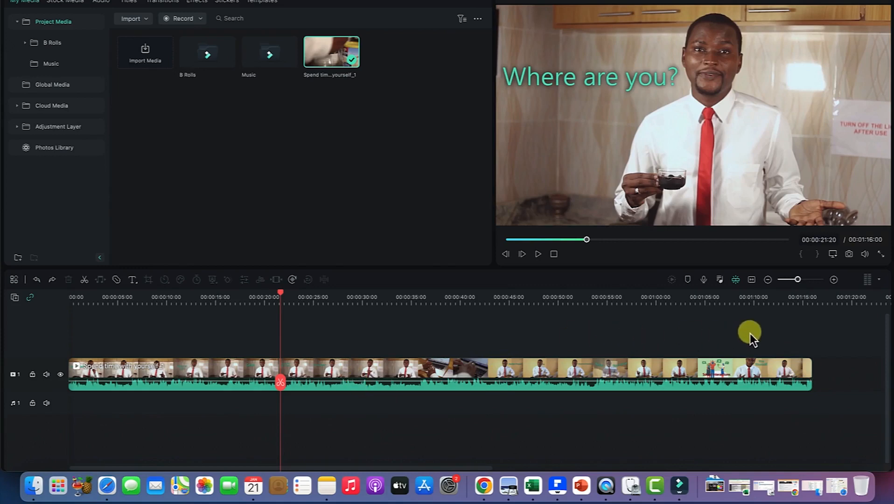
pyautogui.click(753, 280)
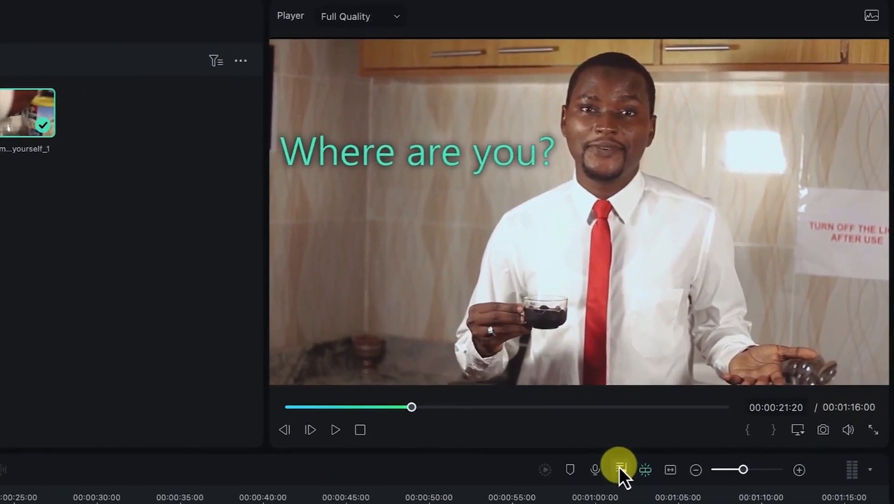
# Play the timeline audio in the Audio Mixer, try raising the Video 1 level to 1.6 dB and cancel the mixer changes
pyautogui.click(705, 310)
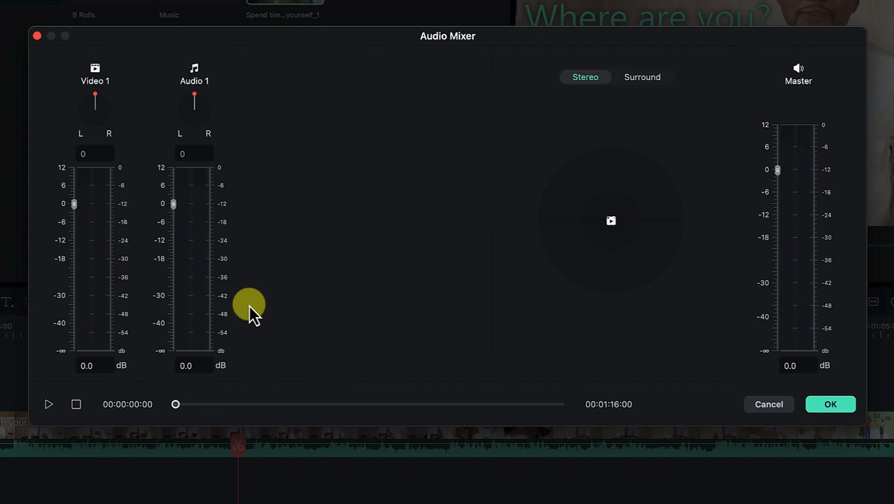
pyautogui.click(48, 405)
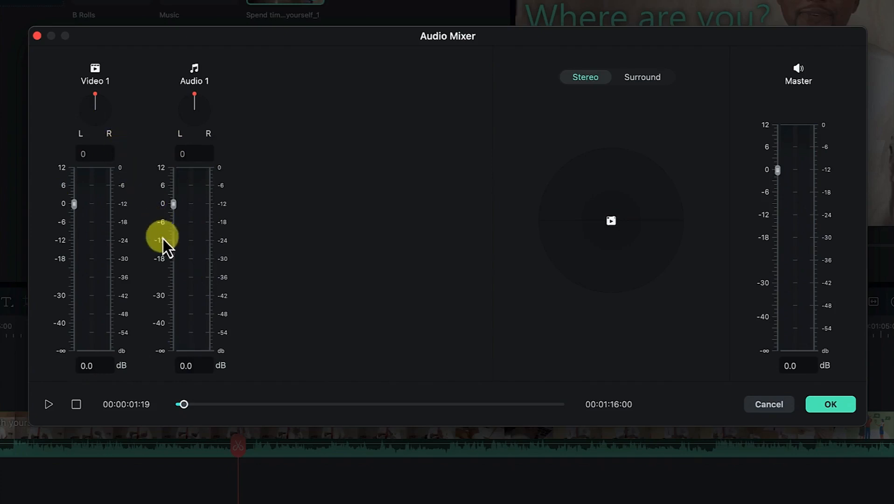
pyautogui.click(51, 407)
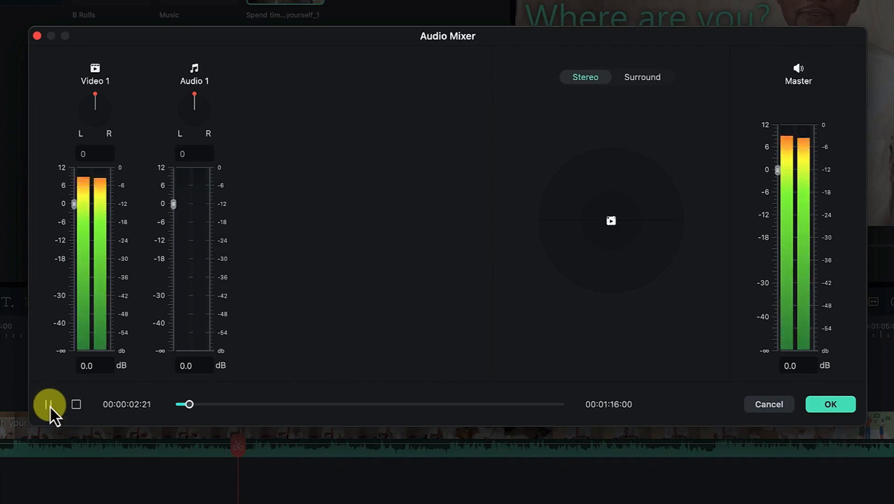
pyautogui.click(50, 405)
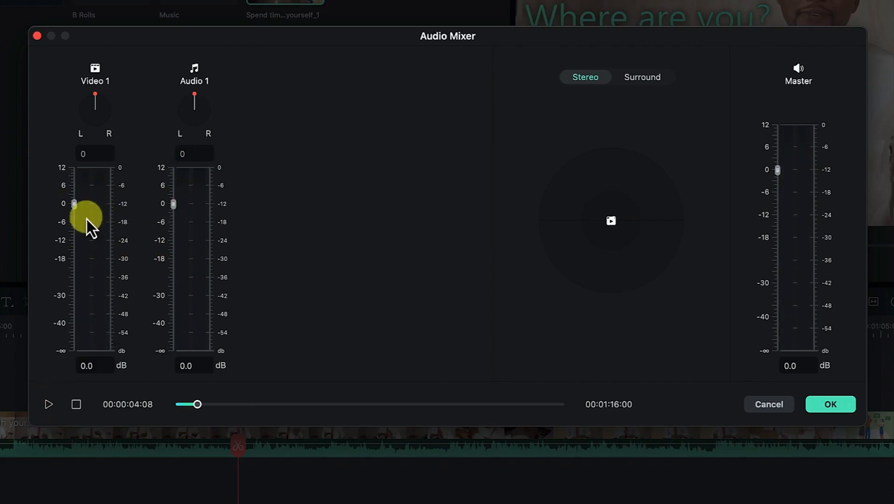
pyautogui.moveTo(76, 206)
pyautogui.mouseDown()
pyautogui.moveTo(72, 261)
pyautogui.moveTo(77, 202)
pyautogui.mouseUp()
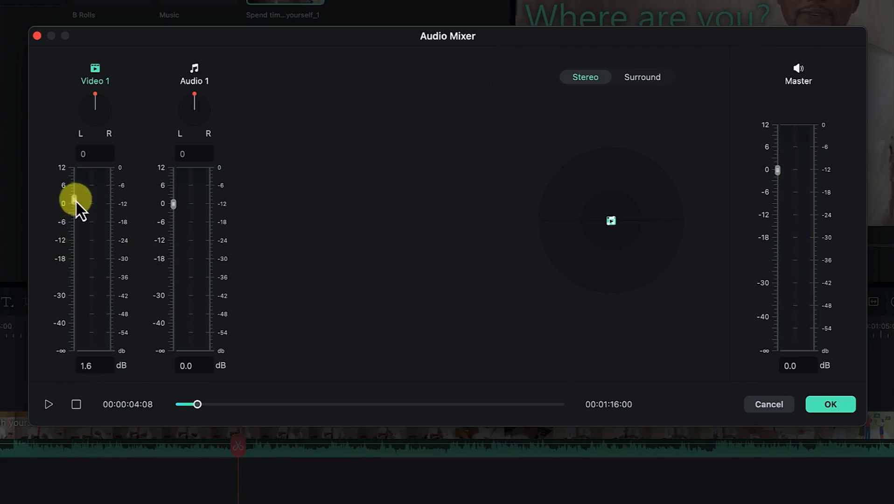
pyautogui.click(755, 407)
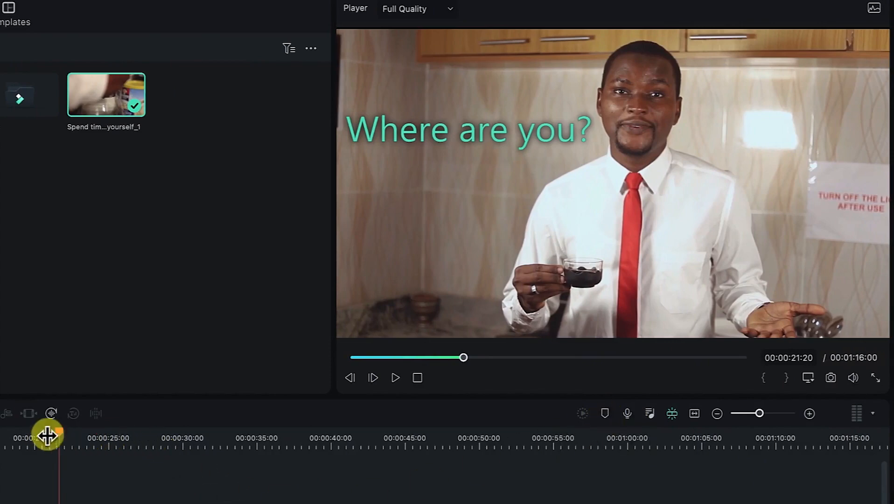
# Scrub the timeline to about 00:00:22:15 and add a marker there
pyautogui.moveTo(59, 432); pyautogui.dragTo(12, 425)
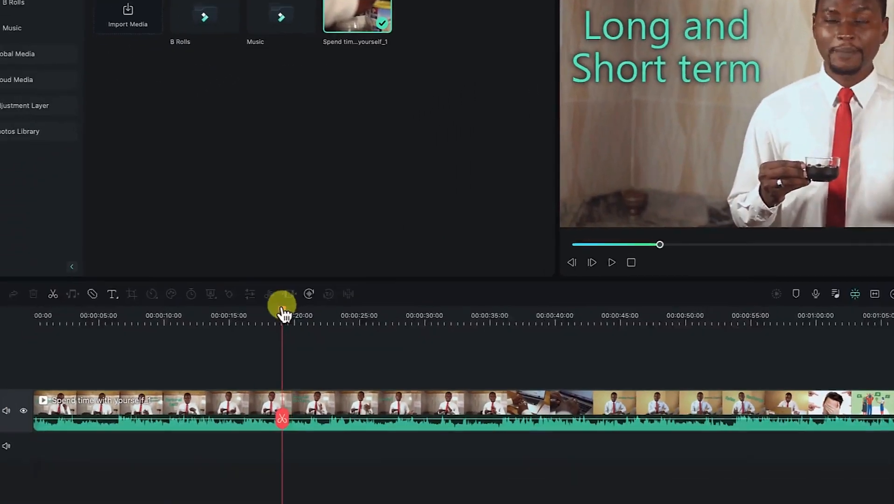
pyautogui.moveTo(319, 288); pyautogui.dragTo(337, 293)
pyautogui.moveTo(367, 306)
pyautogui.mouseDown()
pyautogui.moveTo(396, 309)
pyautogui.moveTo(370, 293)
pyautogui.mouseUp()
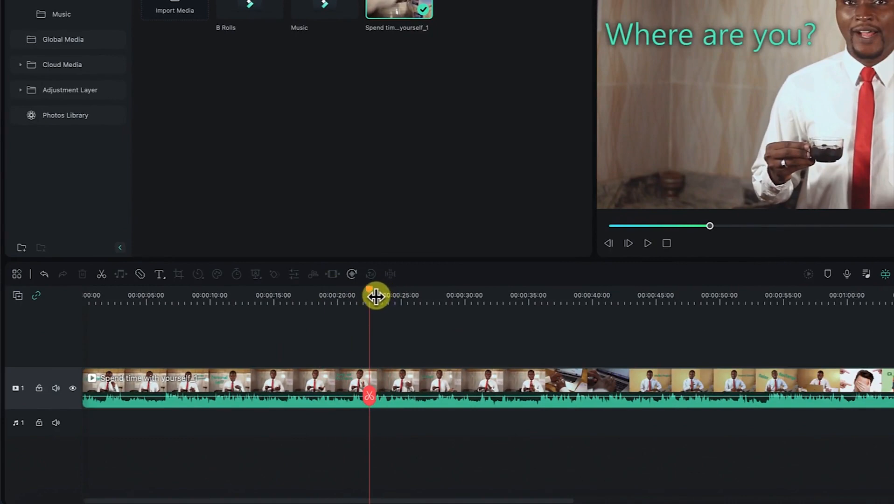
pyautogui.click(827, 274)
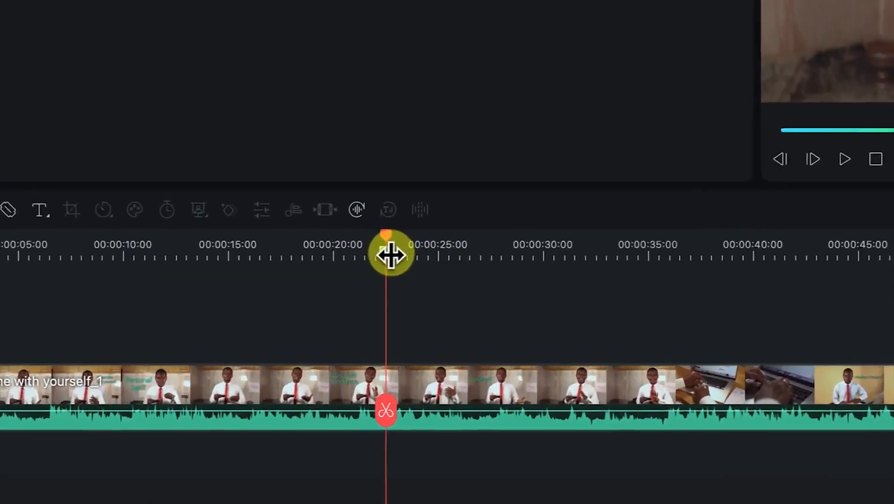
# Rename the new timeline marker as Add text and give it the light red marker color
pyautogui.doubleClick(387, 237)
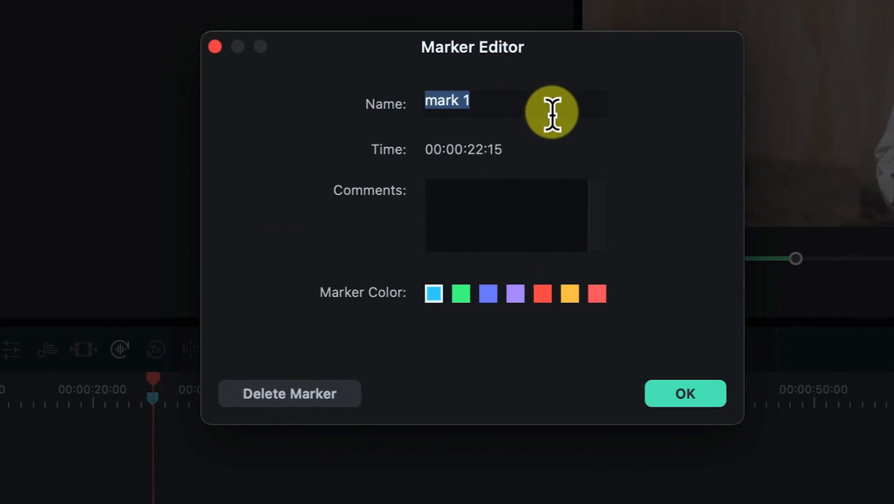
pyautogui.write('Add text')
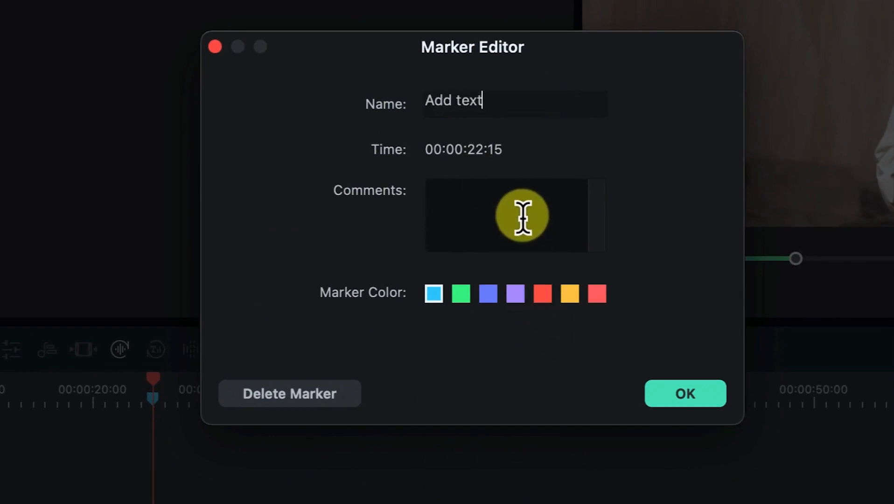
pyautogui.click(597, 296)
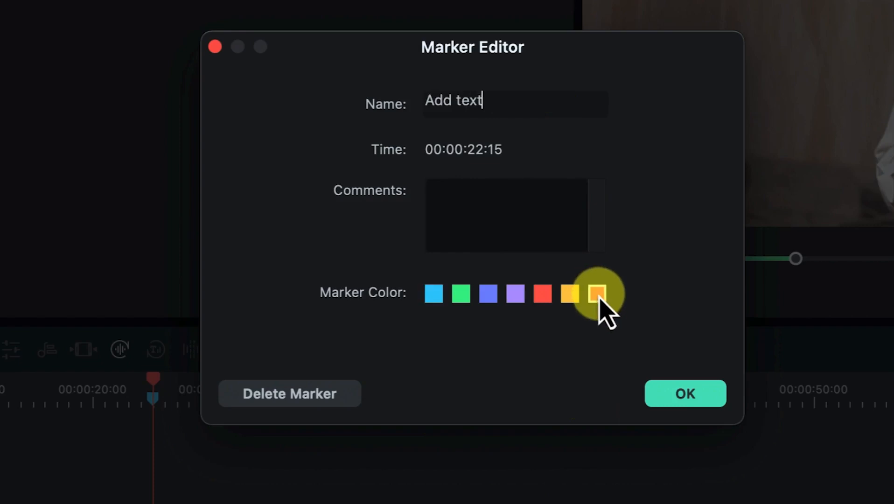
pyautogui.click(663, 391)
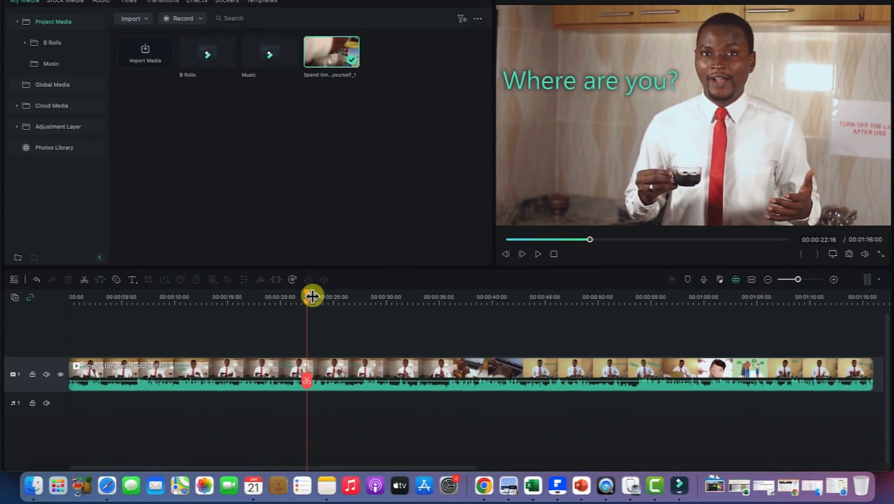
# Return the playhead to the Add text marker and review its options in the Marker Editor
pyautogui.moveTo(309, 294); pyautogui.dragTo(365, 298)
pyautogui.click(306, 301)
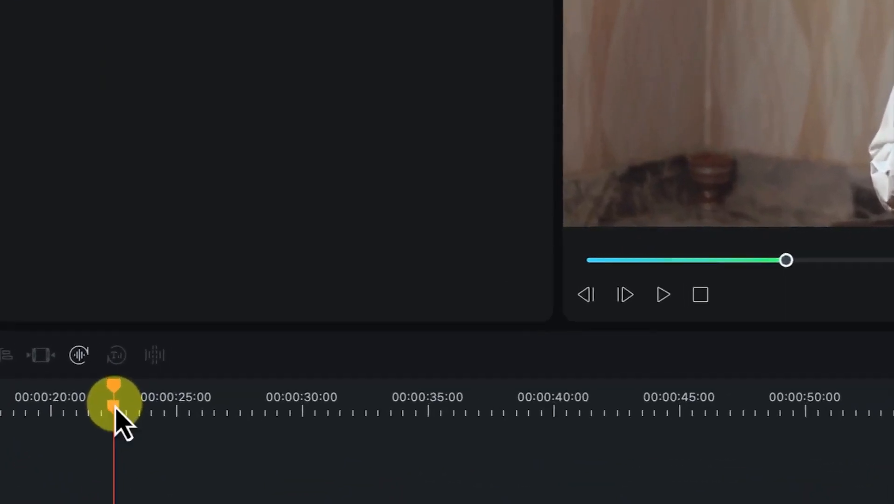
pyautogui.doubleClick(113, 402)
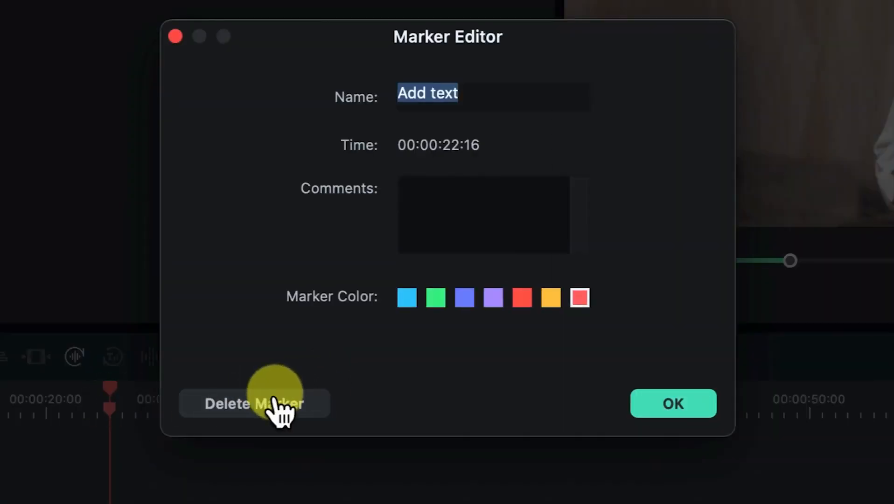
pyautogui.click(668, 405)
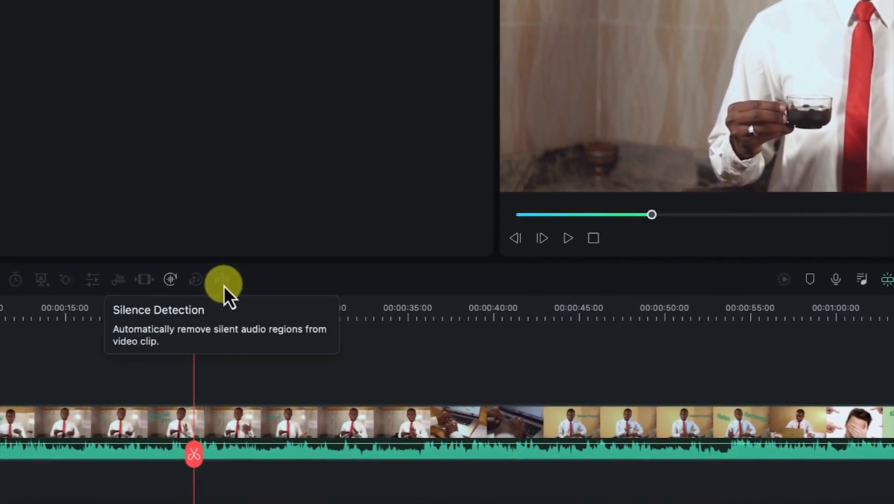
# Slip the video track 1 clip to a later part of its source, starting at the Monitor Progress shot
pyautogui.click(225, 454)
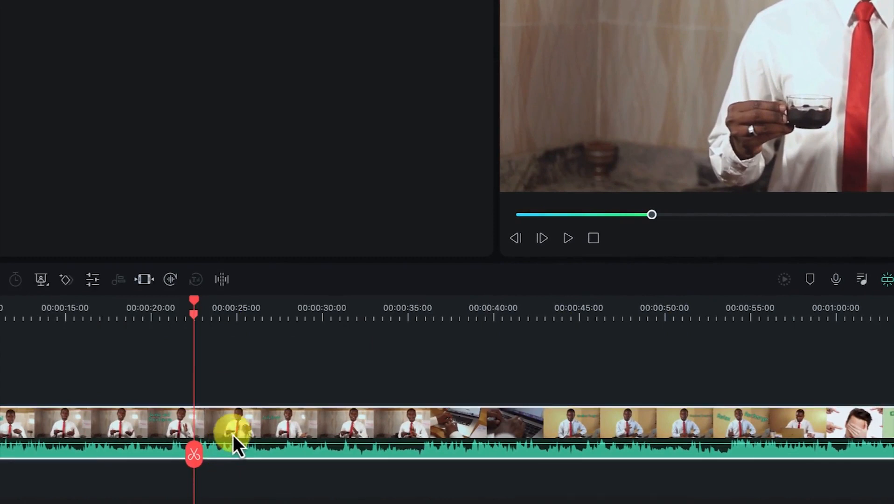
pyautogui.click(149, 278)
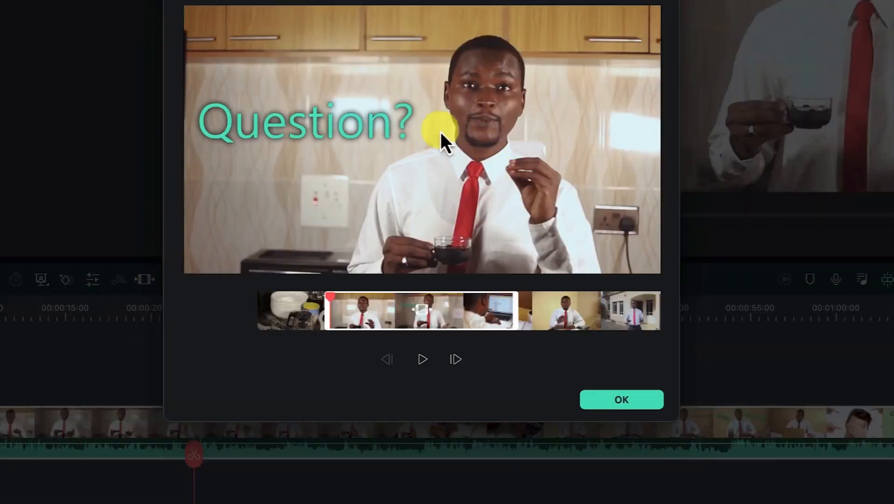
pyautogui.moveTo(432, 315); pyautogui.dragTo(329, 335)
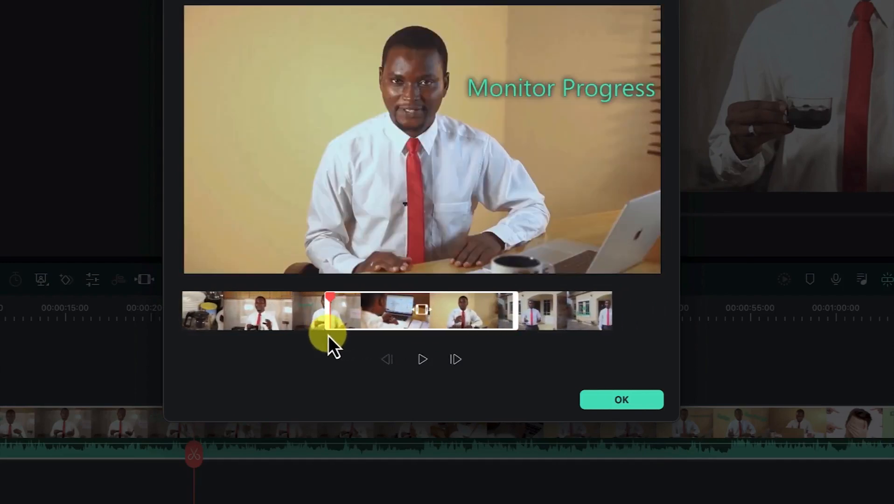
pyautogui.click(653, 404)
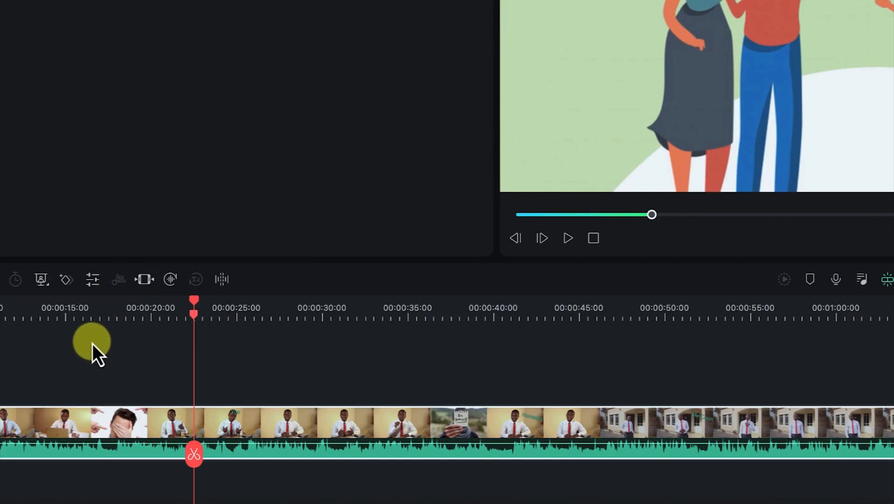
# Open the clip's adjustment settings and look through the Video, Audio, Color and Speed categories
pyautogui.click(95, 281)
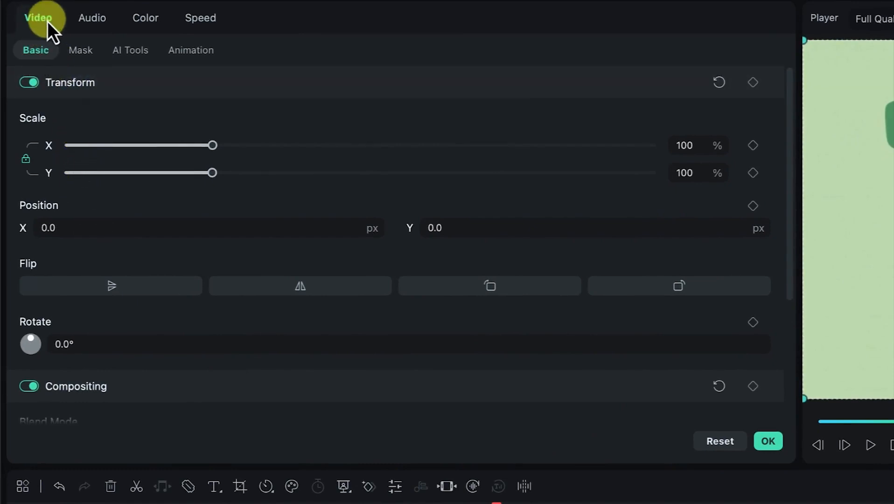
pyautogui.click(95, 18)
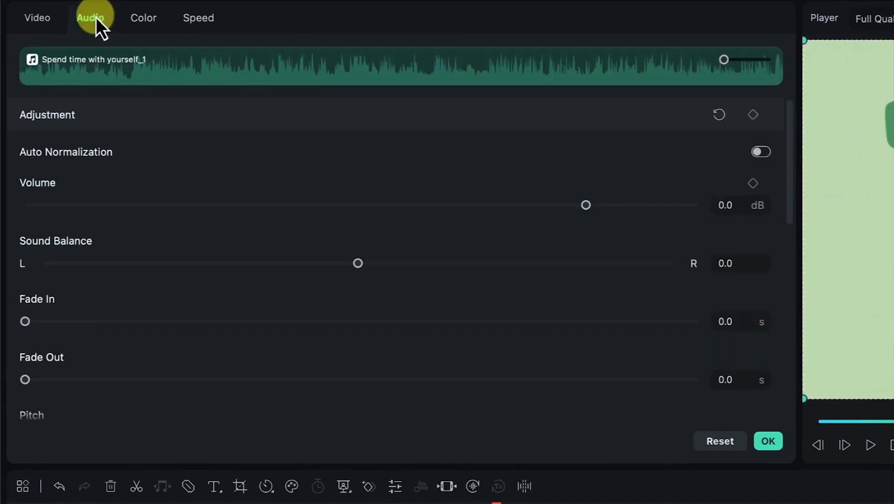
pyautogui.click(146, 19)
pyautogui.click(197, 24)
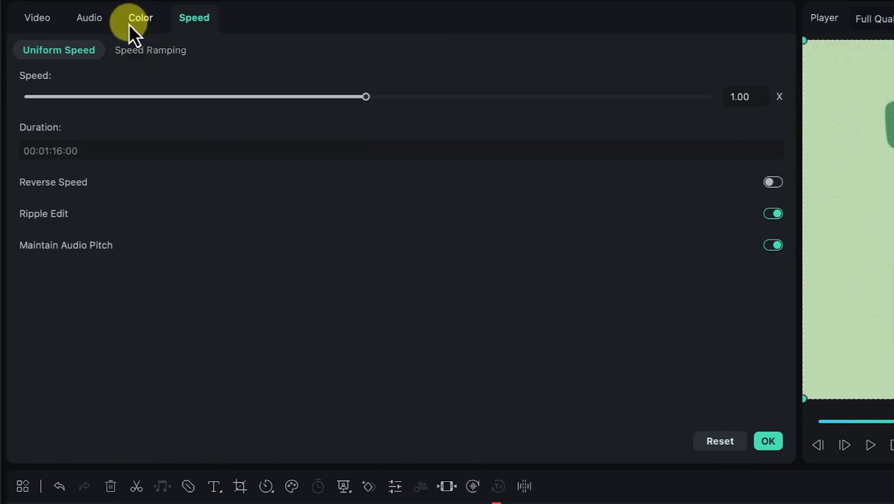
# Examine the clip's basic transform and compositing settings and the available mask shapes
pyautogui.click(38, 20)
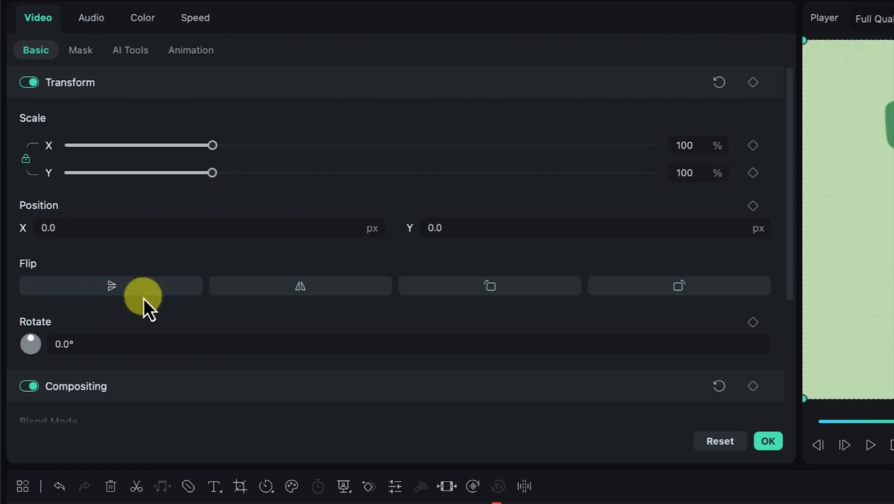
pyautogui.scroll(-1, 142, 308)
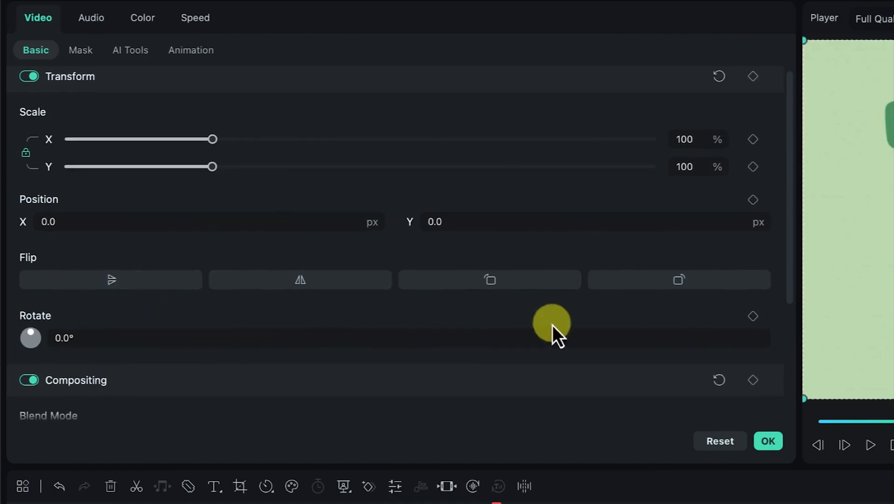
pyautogui.moveTo(793, 208); pyautogui.dragTo(776, 329)
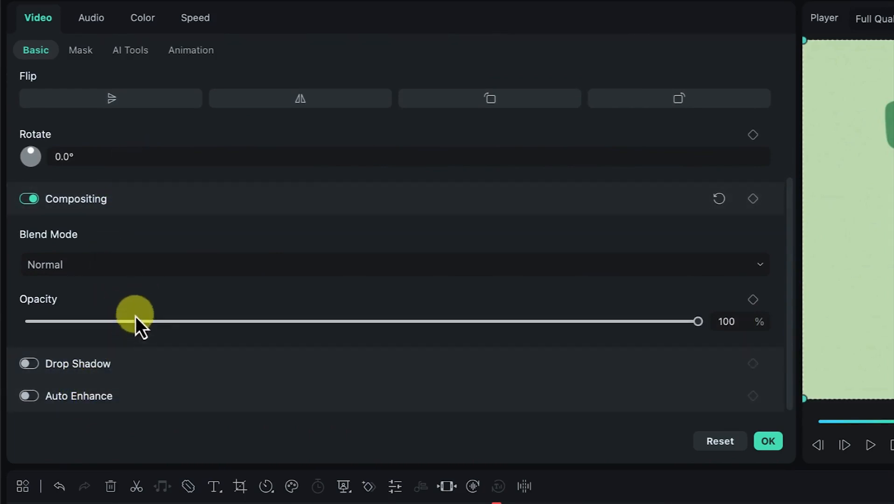
pyautogui.scroll(5, 133, 247)
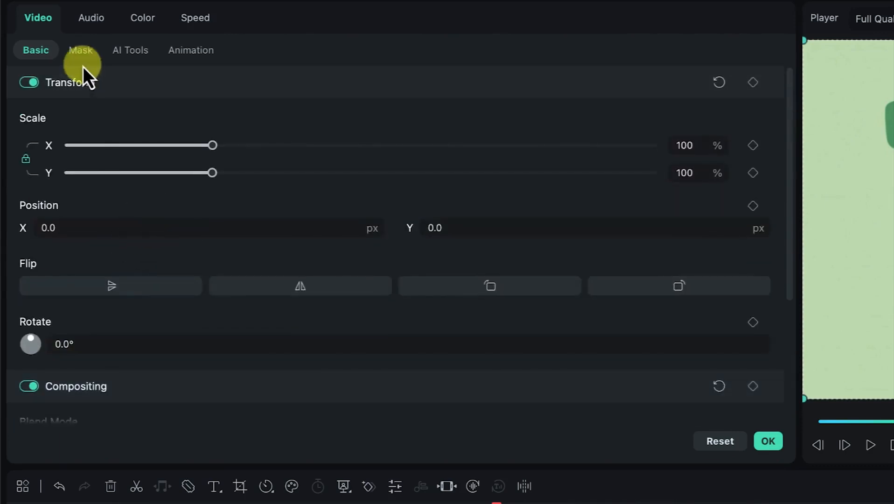
pyautogui.click(83, 55)
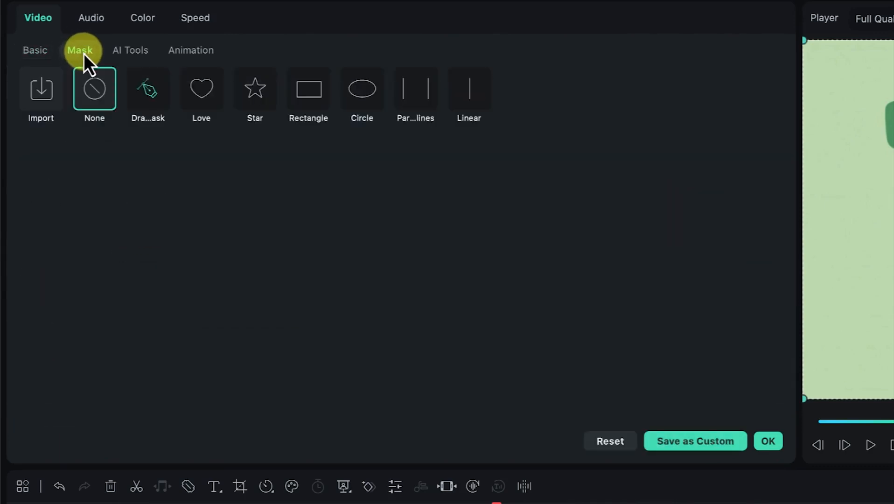
# Examine the clip's AI tools and preset animations, along with its audio adjustment, equalizer and denoise settings
pyautogui.click(130, 51)
pyautogui.click(204, 54)
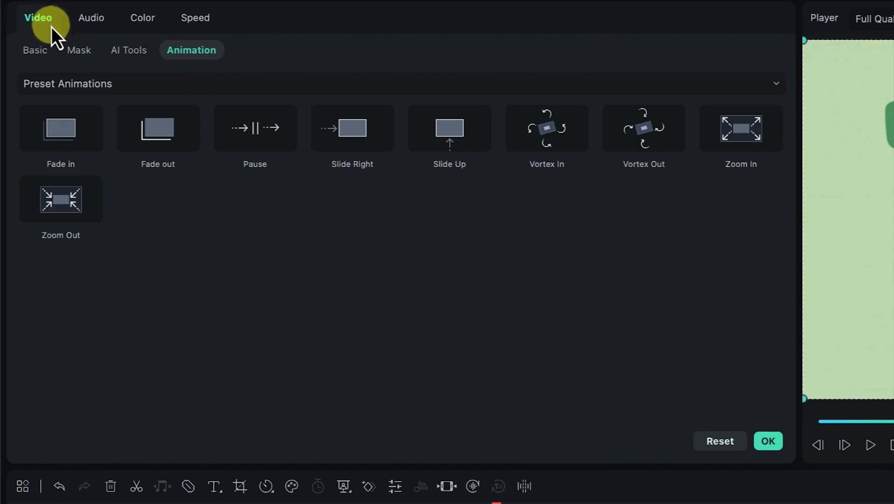
pyautogui.click(104, 15)
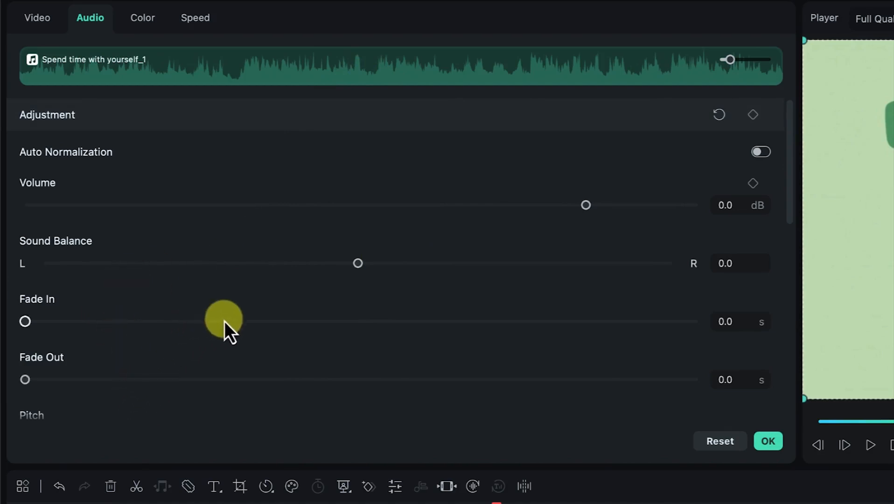
pyautogui.scroll(-5, 228, 327)
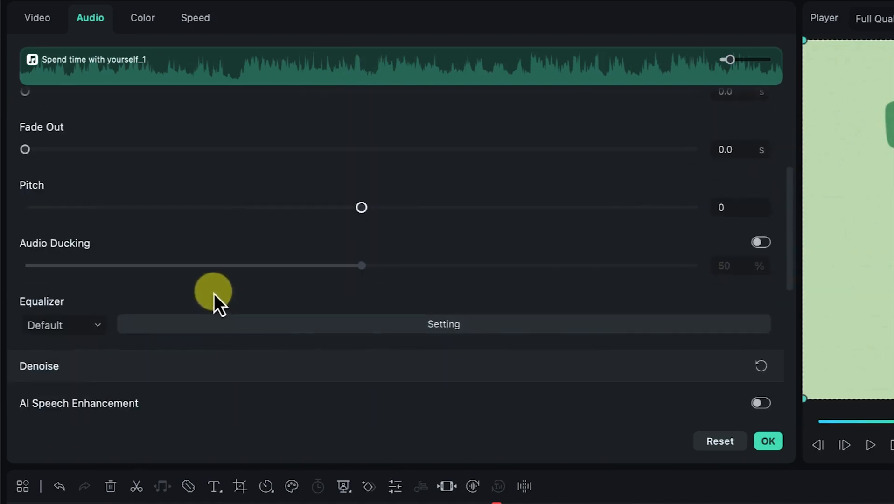
pyautogui.scroll(-1, 200, 321)
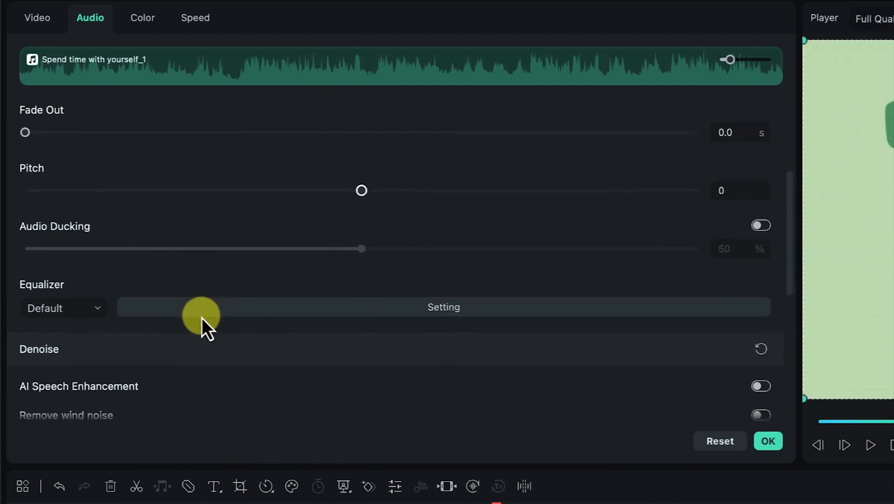
pyautogui.scroll(-1, 202, 318)
pyautogui.scroll(-2, 139, 357)
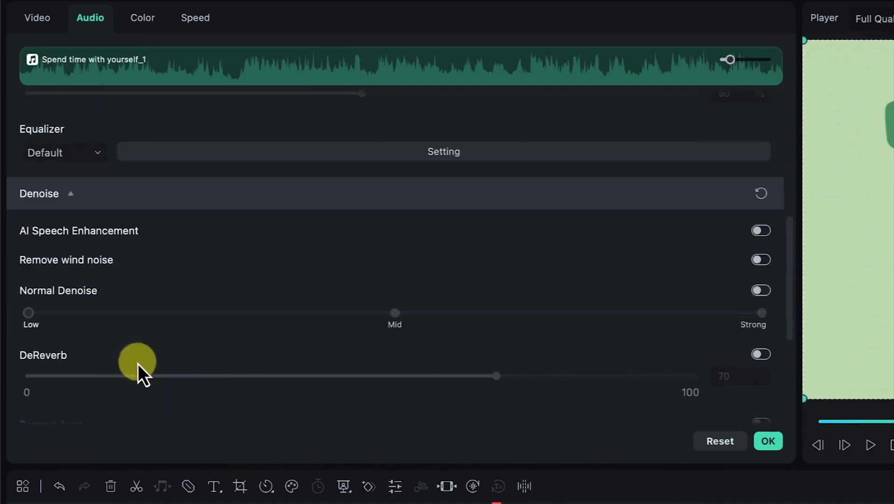
pyautogui.scroll(-1, 140, 359)
pyautogui.scroll(-1, 145, 352)
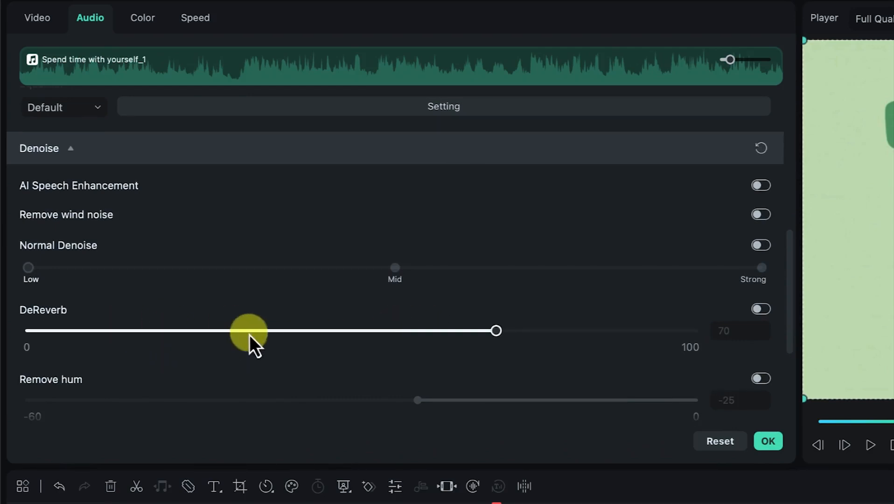
# Look through the clip's Color and Speed settings and try the Add Keyframe tool
pyautogui.click(154, 20)
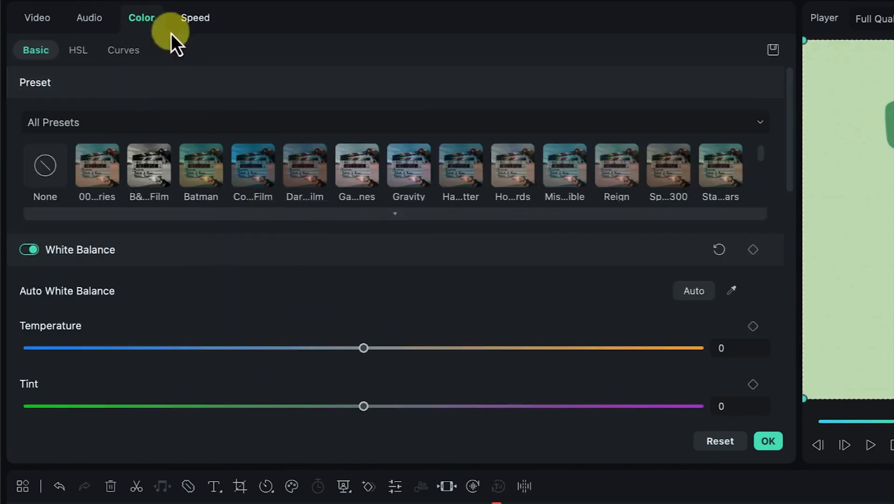
pyautogui.click(204, 15)
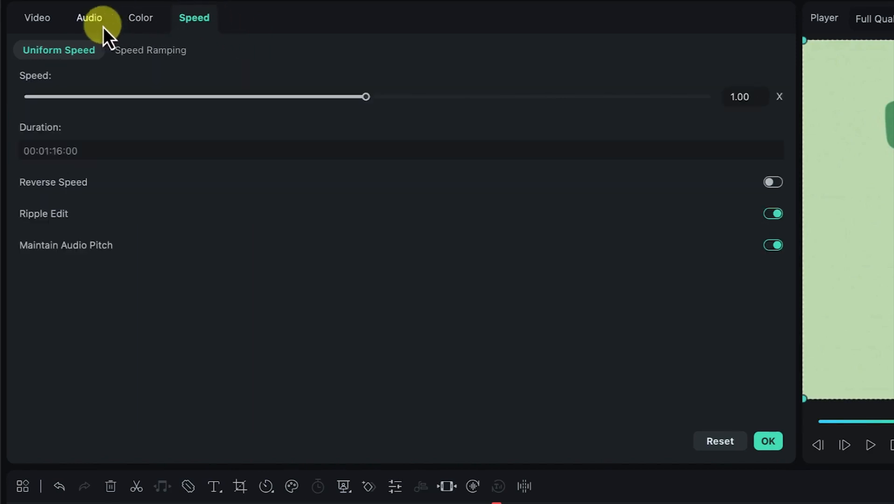
pyautogui.click(37, 18)
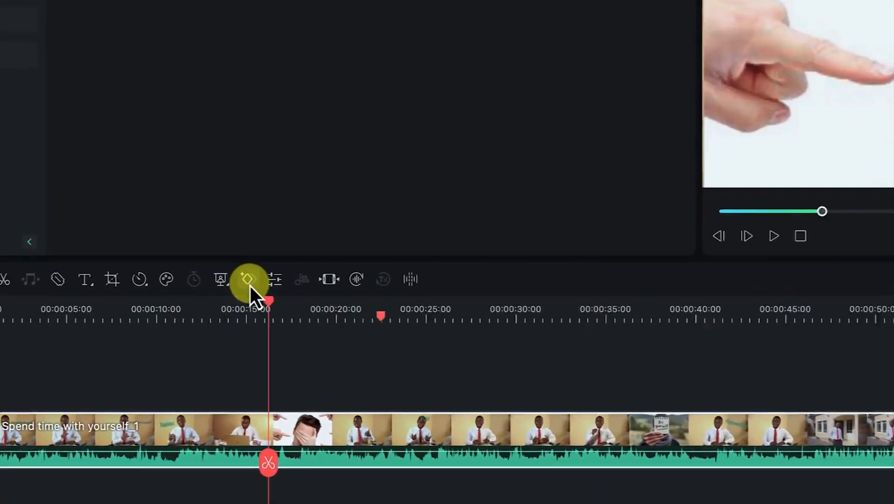
pyautogui.click(256, 284)
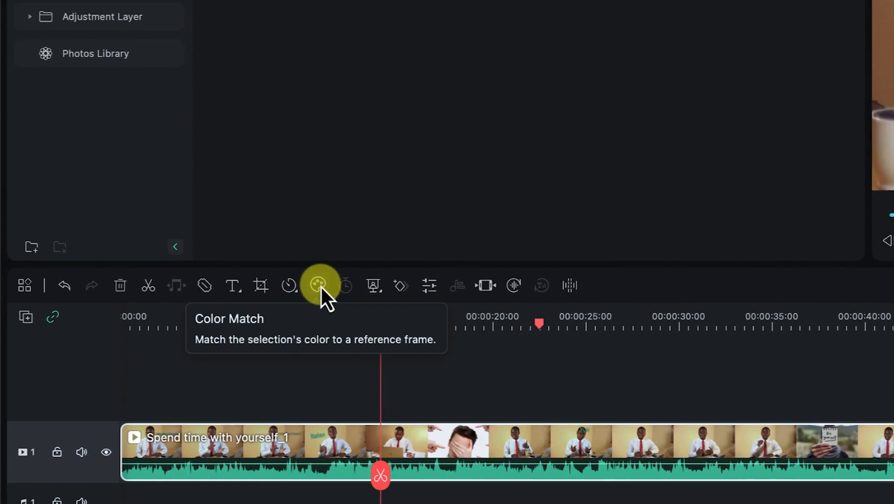
# Examine the clip speed choices, including the Slow and Fast presets, Freeze Frame and Reverse
pyautogui.click(289, 286)
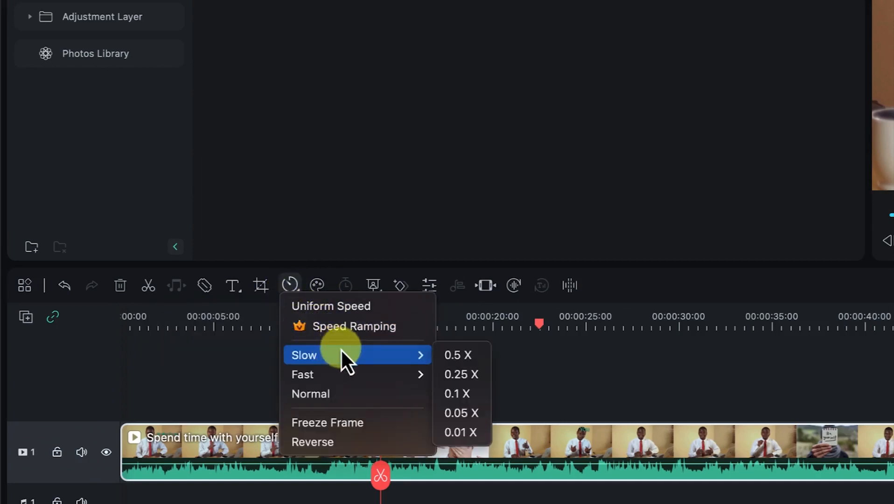
pyautogui.moveTo(342, 373)
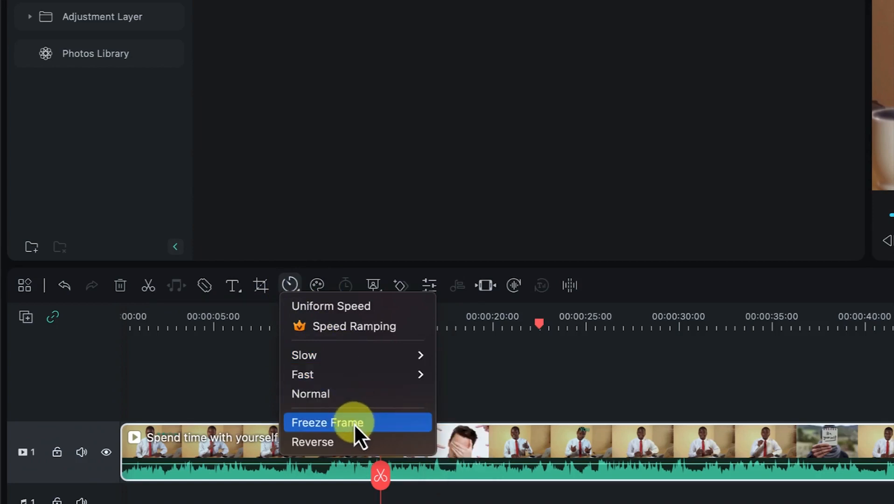
pyautogui.click(359, 440)
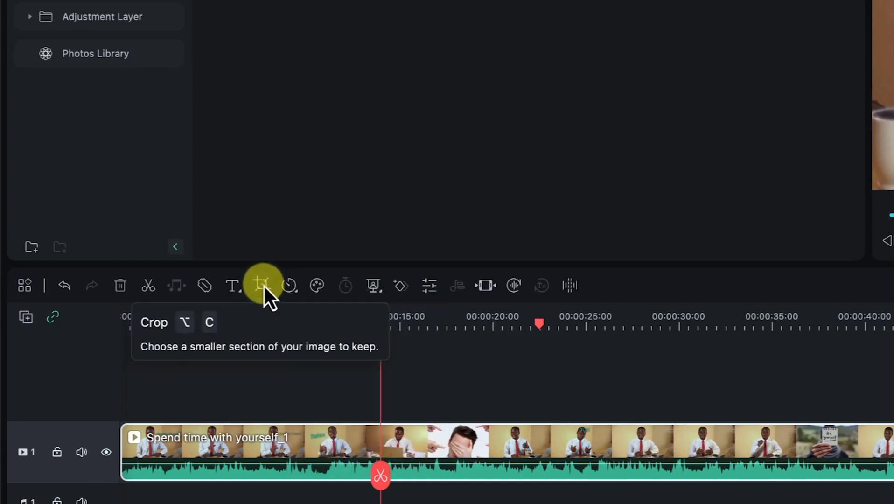
# Open the Crop tool for the clip and examine the available aspect ratio options
pyautogui.click(262, 285)
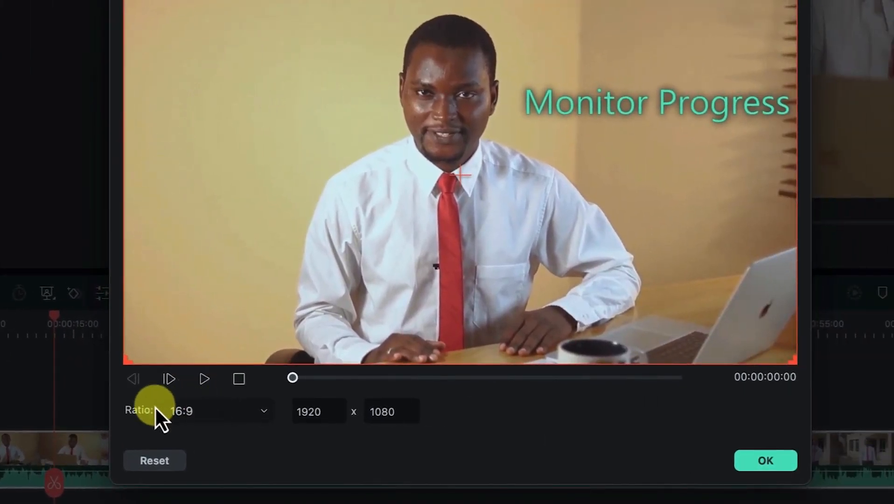
pyautogui.click(264, 411)
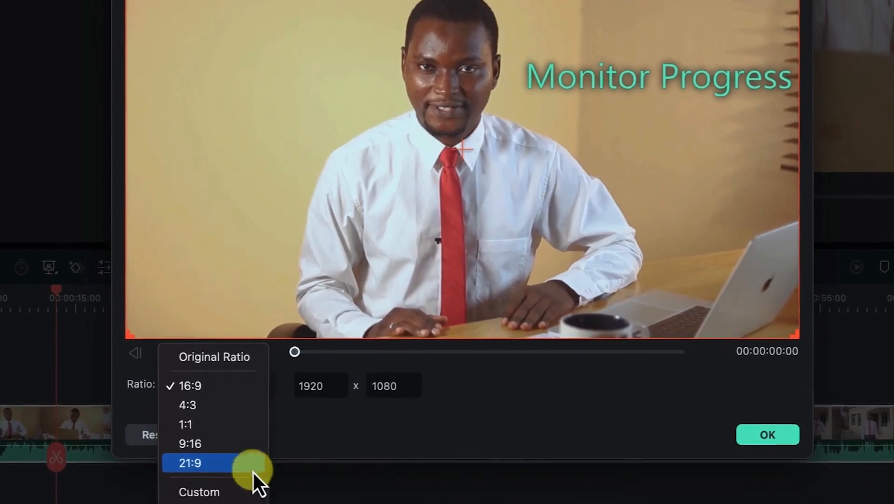
pyautogui.click(390, 419)
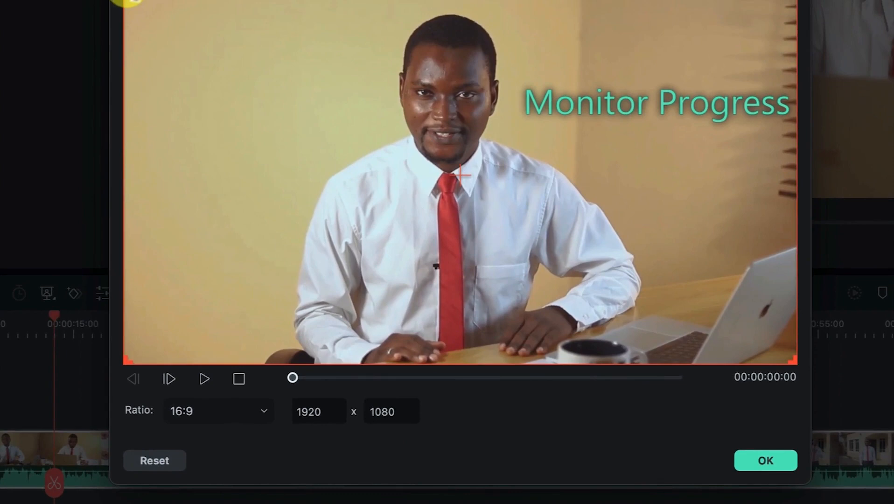
# Try a 16:9 crop of about 1227 x 690 on the frame's lower-right area, preview it and reset the crop
pyautogui.moveTo(126, 1); pyautogui.dragTo(373, 124)
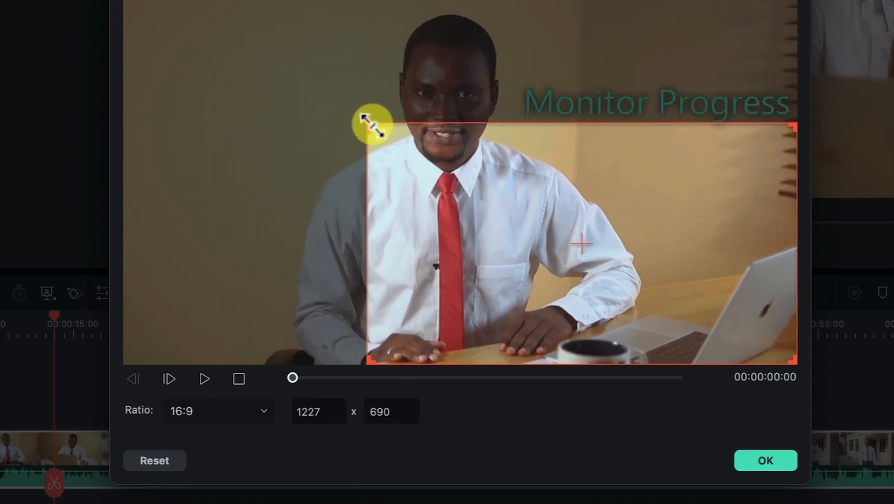
pyautogui.click(206, 379)
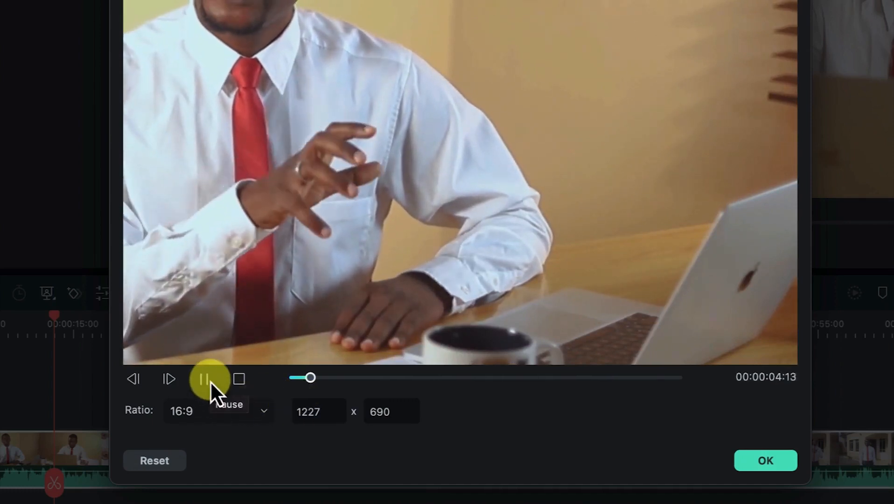
pyautogui.click(209, 379)
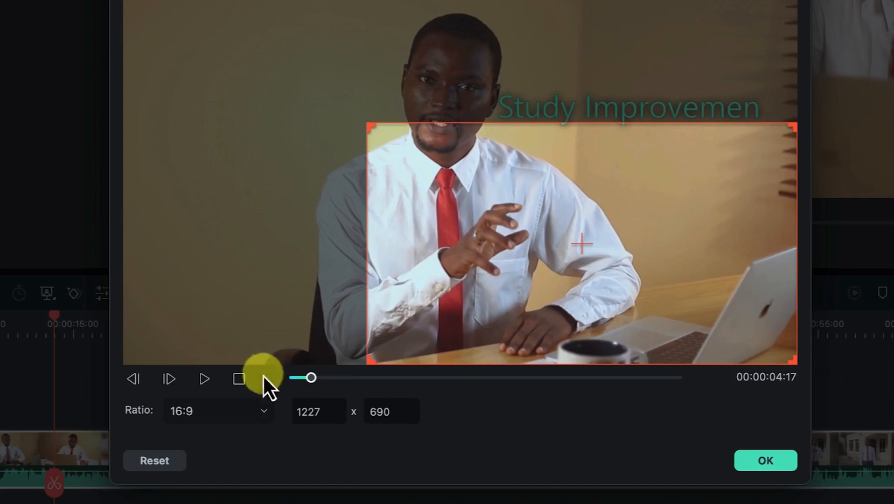
pyautogui.click(313, 411)
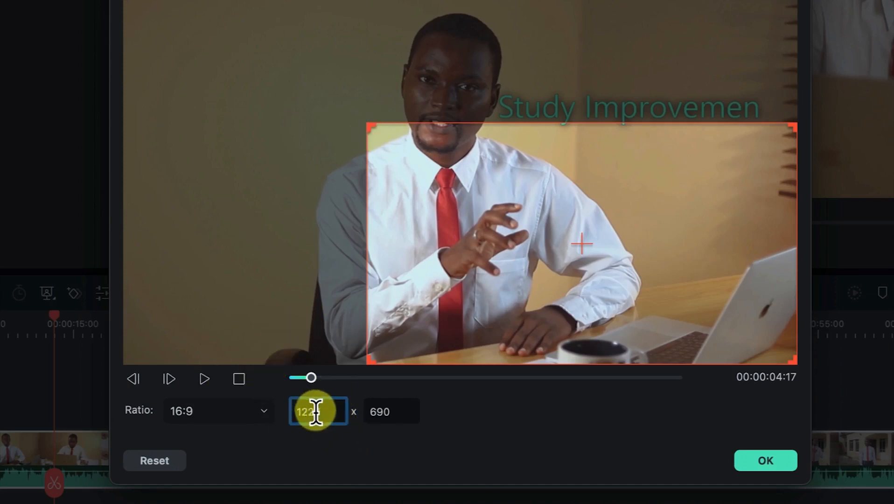
pyautogui.click(394, 418)
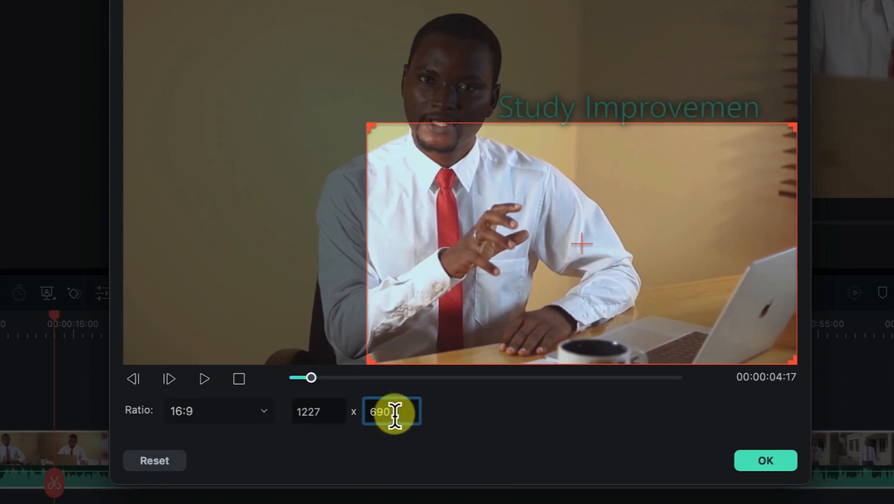
pyautogui.click(141, 462)
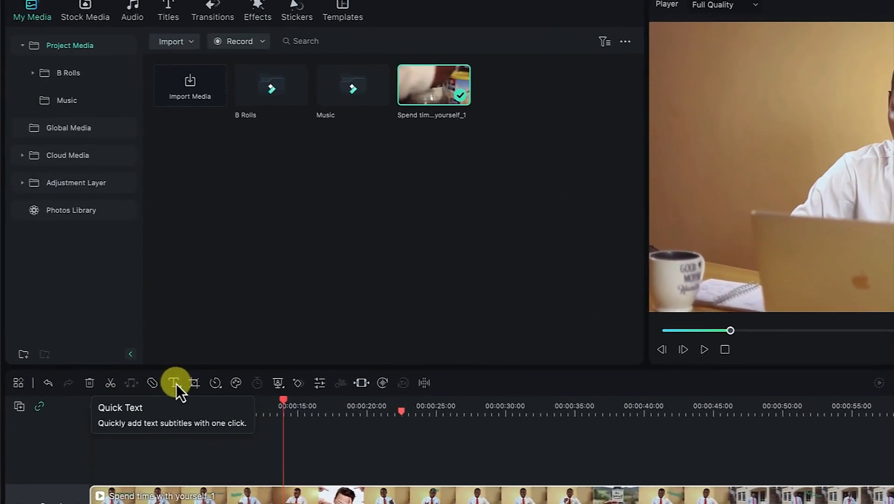
# Examine the Quick Text choices for adding subtitles or 3D text
pyautogui.click(178, 385)
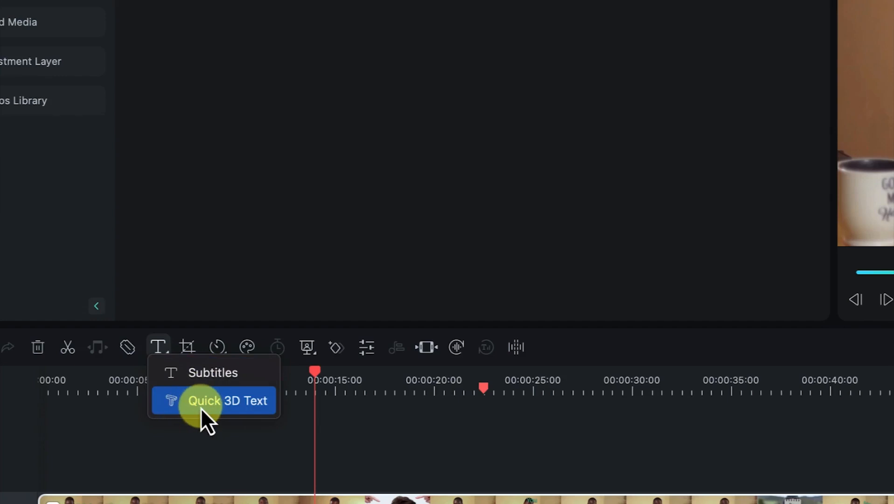
pyautogui.click(130, 349)
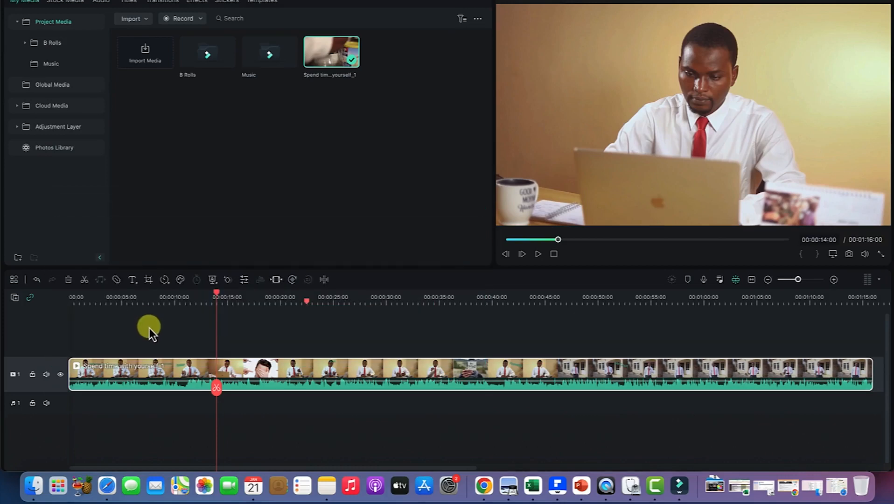
# Cut the track 1 clip with Quick Split at about 11, 25, 36, 50 and 62 seconds, and select the first segment with the Selection tool
pyautogui.press('c')
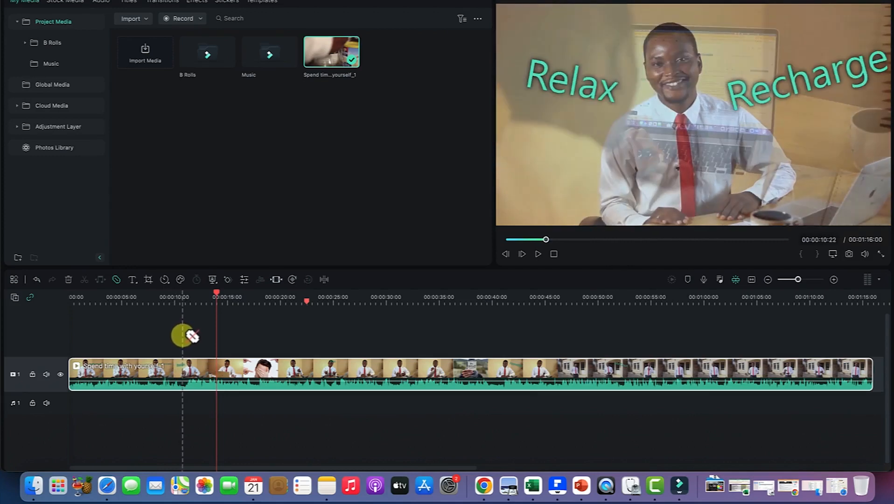
pyautogui.click(181, 380)
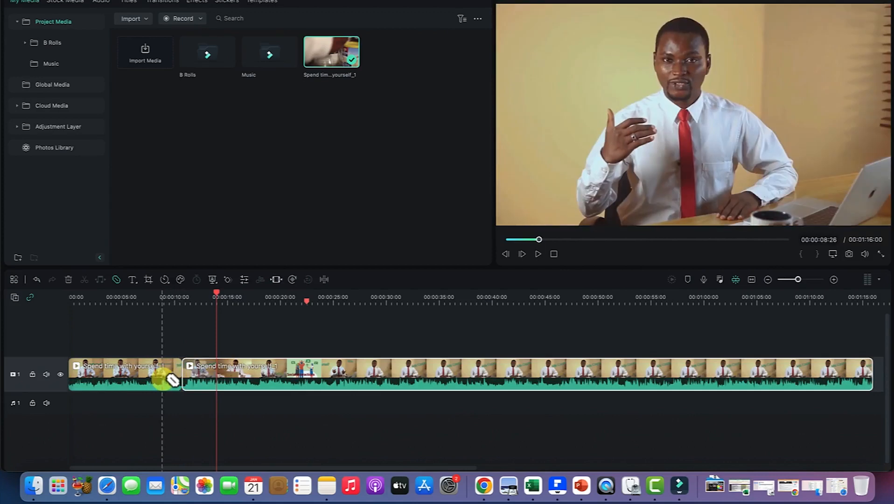
pyautogui.click(341, 376)
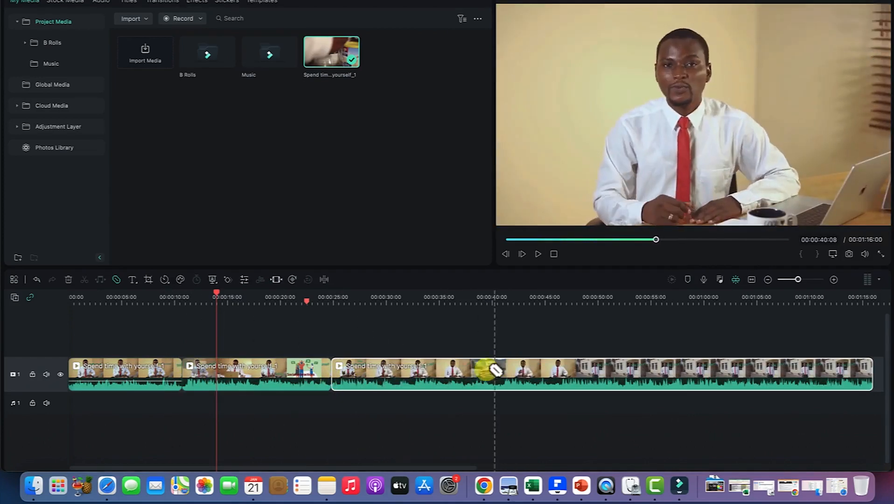
pyautogui.click(463, 368)
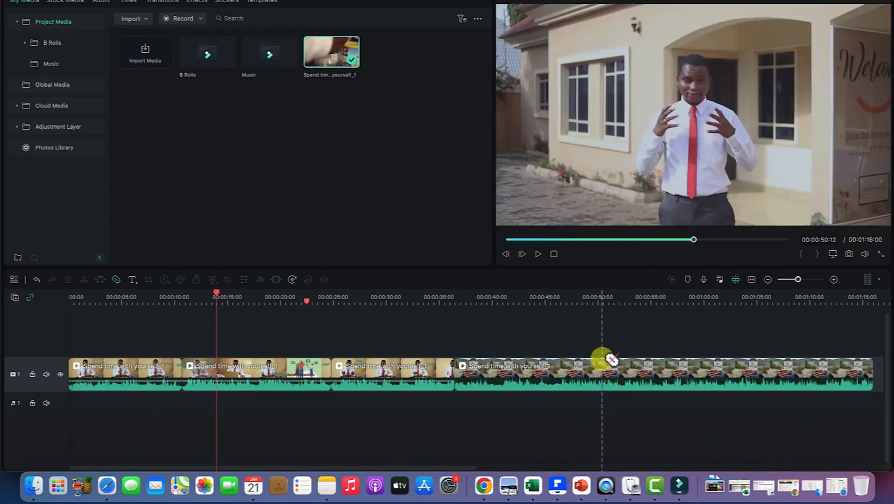
pyautogui.click(603, 366)
pyautogui.click(722, 370)
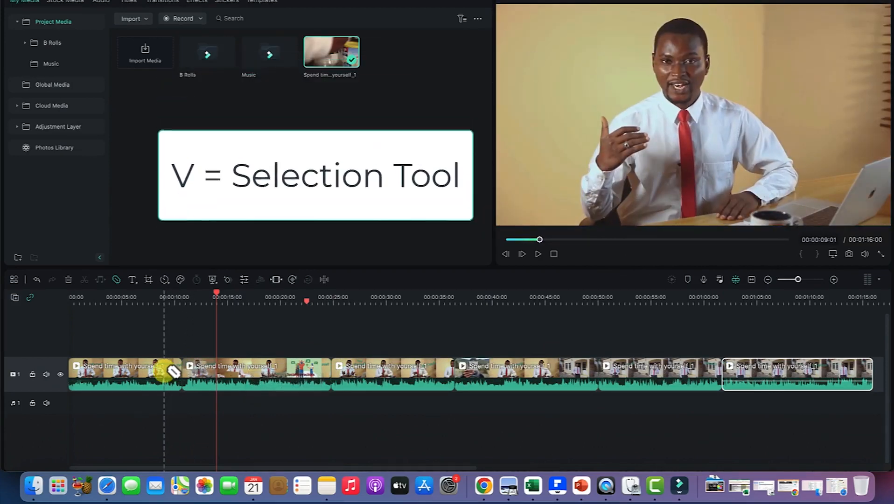
pyautogui.press('v')
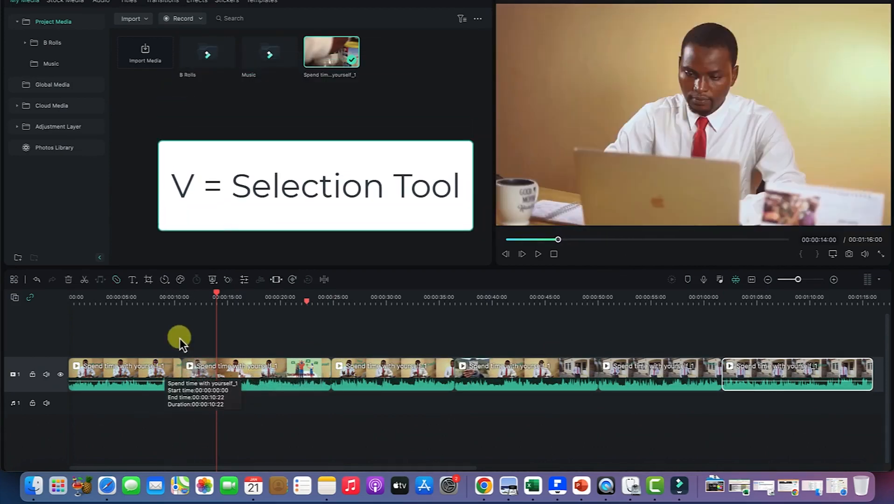
pyautogui.click(134, 388)
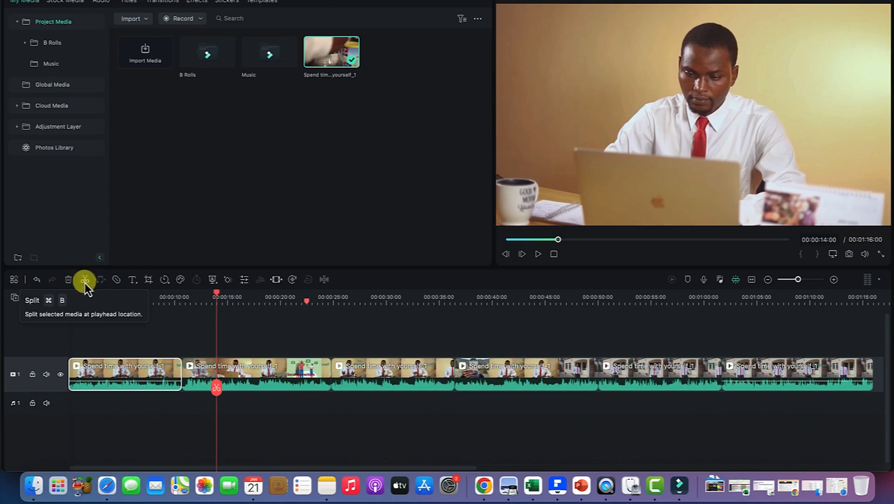
# Split the second segment at 00:00:17:10, undo the split, repeat it at the same point and select the earlier part
pyautogui.click(247, 362)
pyautogui.moveTo(211, 298); pyautogui.dragTo(252, 299)
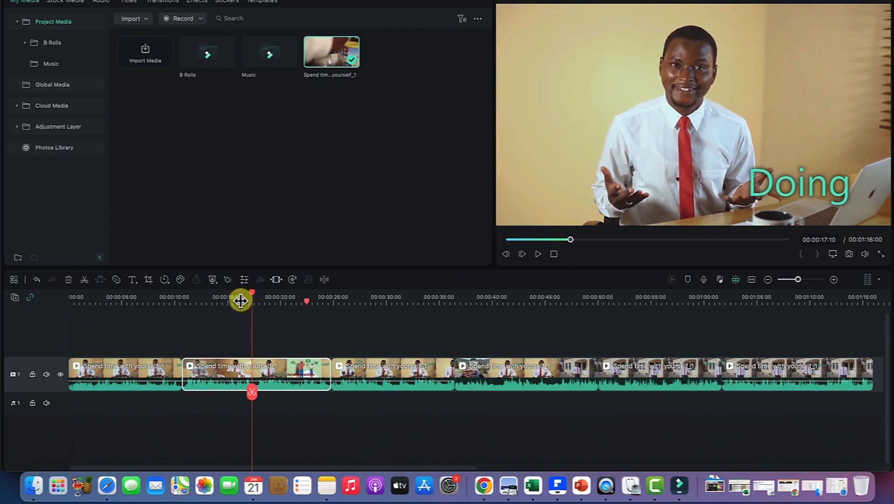
pyautogui.press('super+b')
pyautogui.click(284, 368)
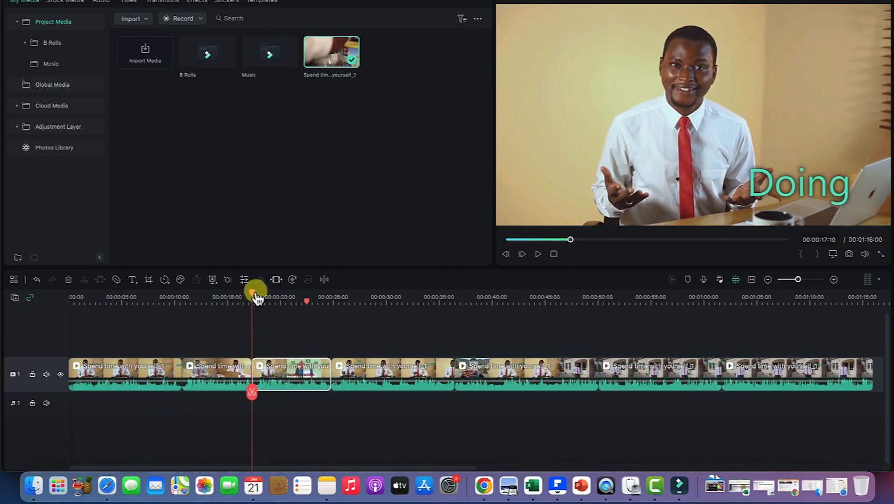
pyautogui.press('super+z')
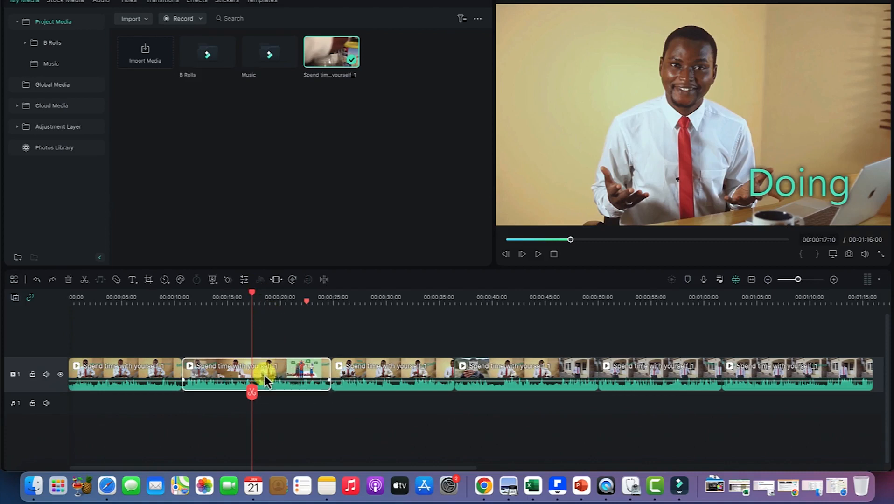
pyautogui.click(85, 280)
pyautogui.click(218, 366)
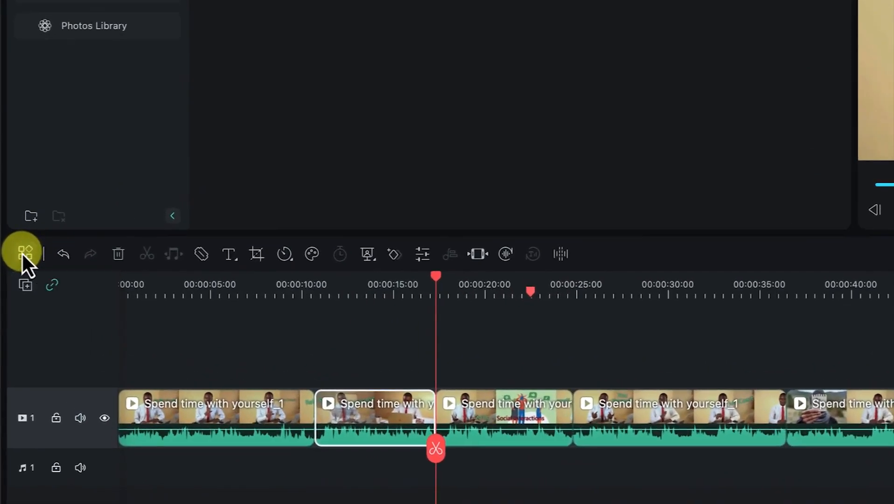
# Examine the tools offered for customizing the timeline toolbar and cancel the customization
pyautogui.click(22, 254)
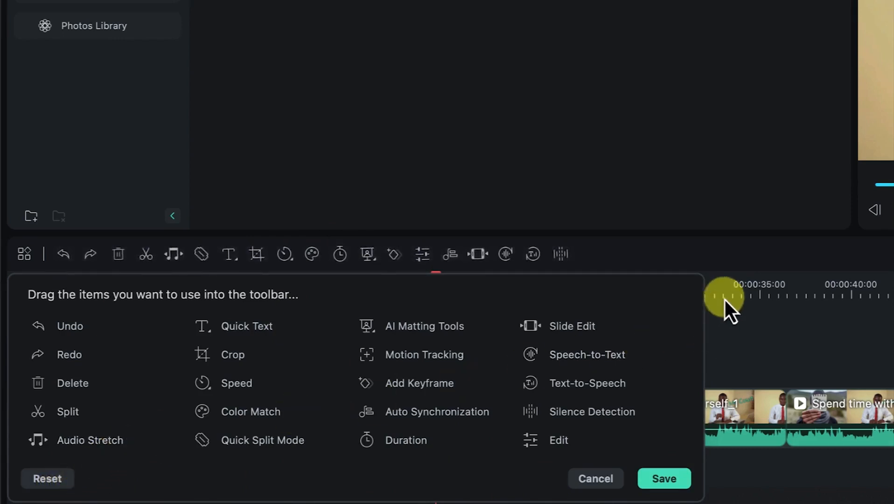
pyautogui.click(604, 479)
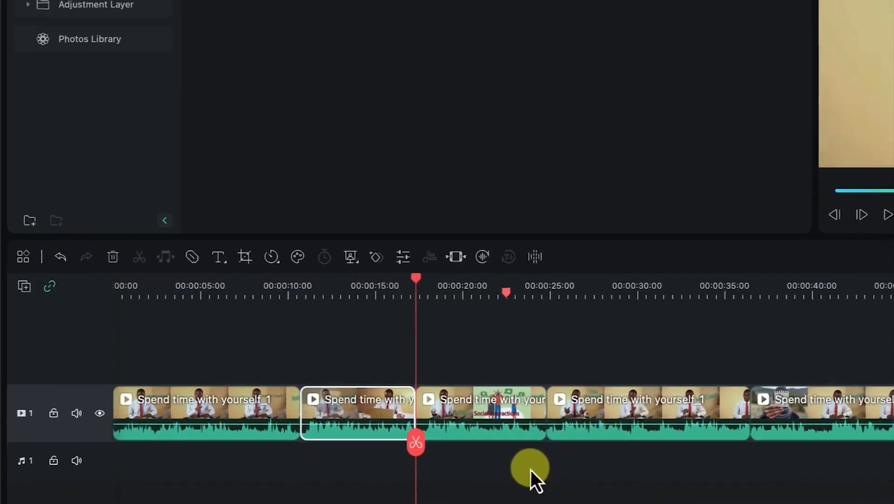